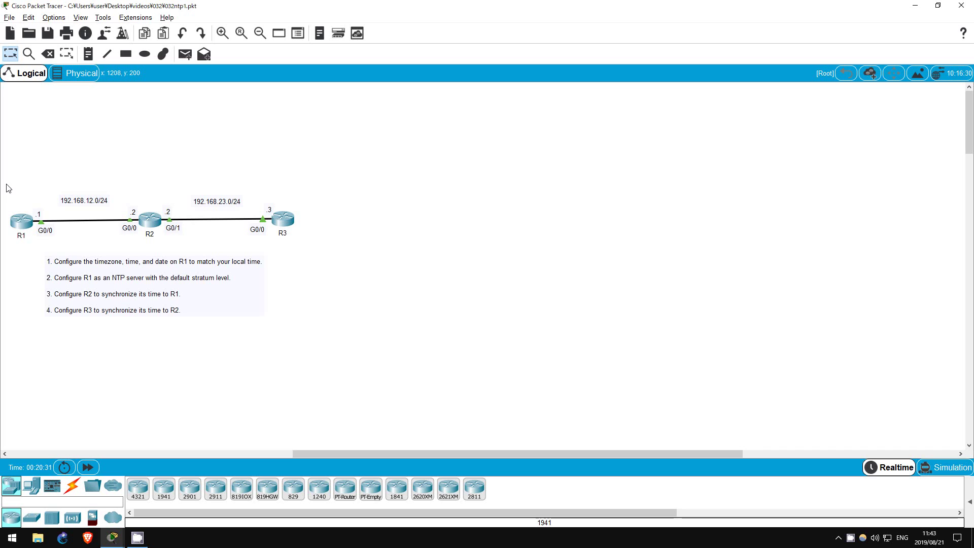
drag(7, 184, 369, 261)
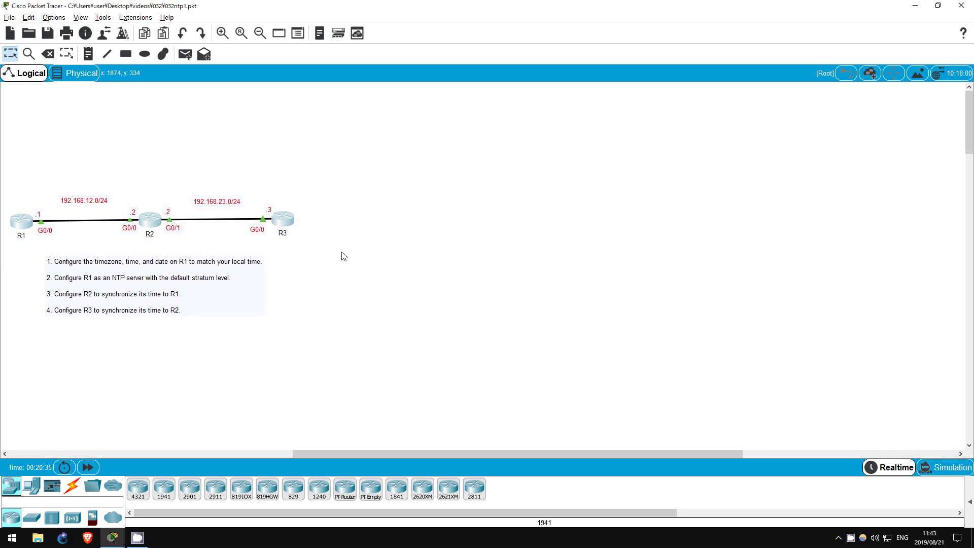
click(48, 193)
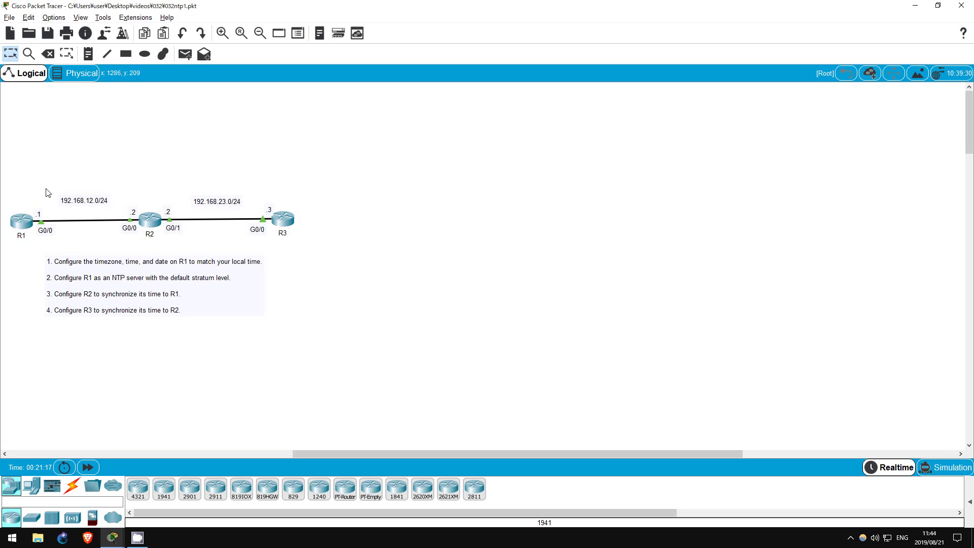
Open router R1's command line and enter privileged EXEC mode.
click(21, 222)
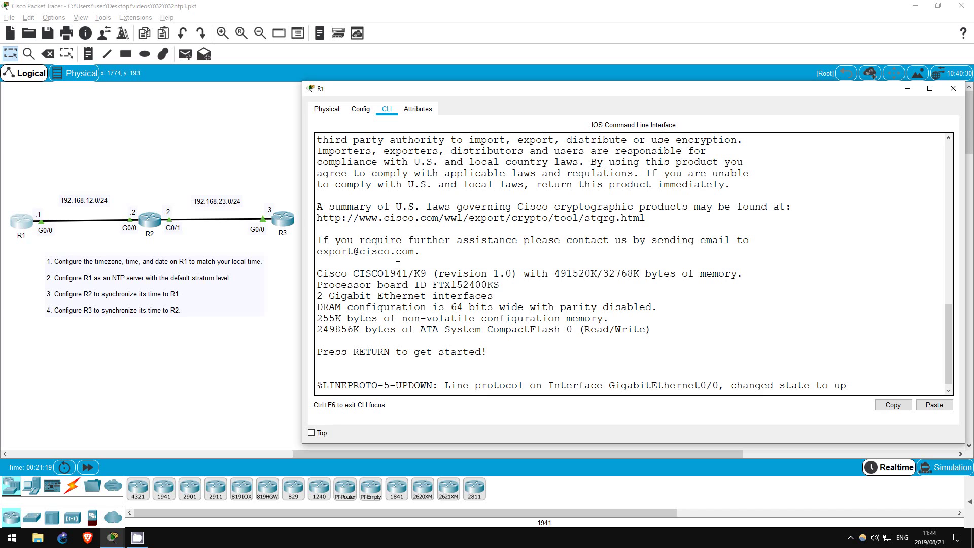
key(Return)
key(Return)
key(Return)
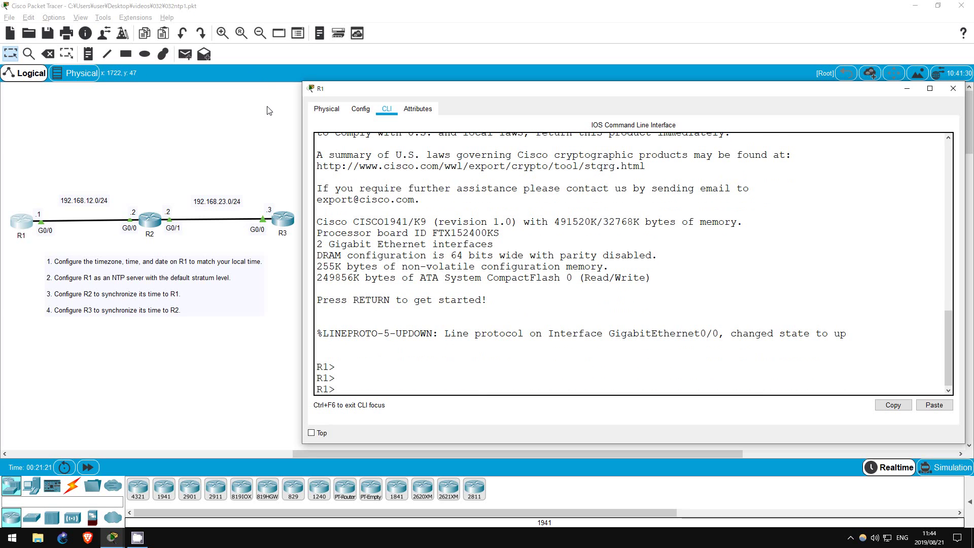
text(en)
key(Return)
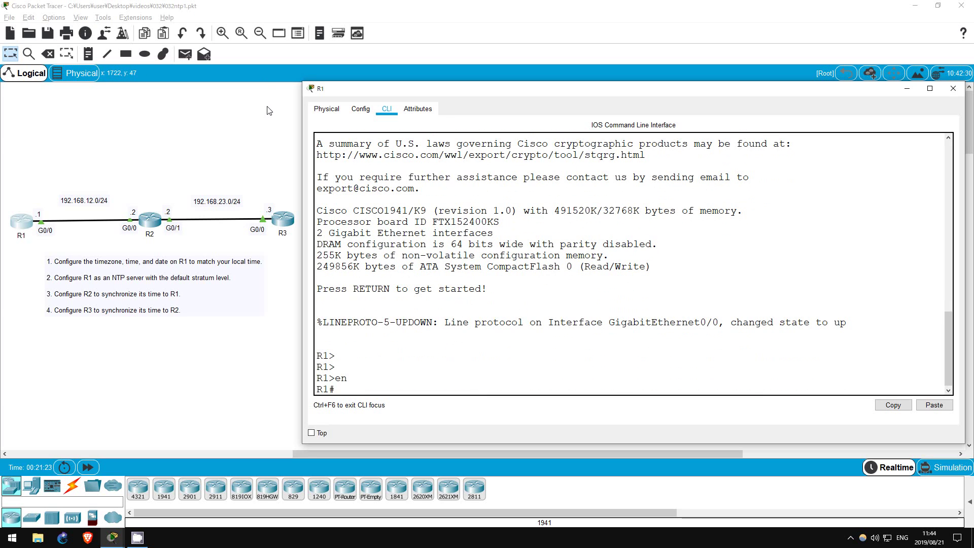
Display R1's clock, first in brief and with the detail option, and check its time source.
text(sh clock)
key(Return)
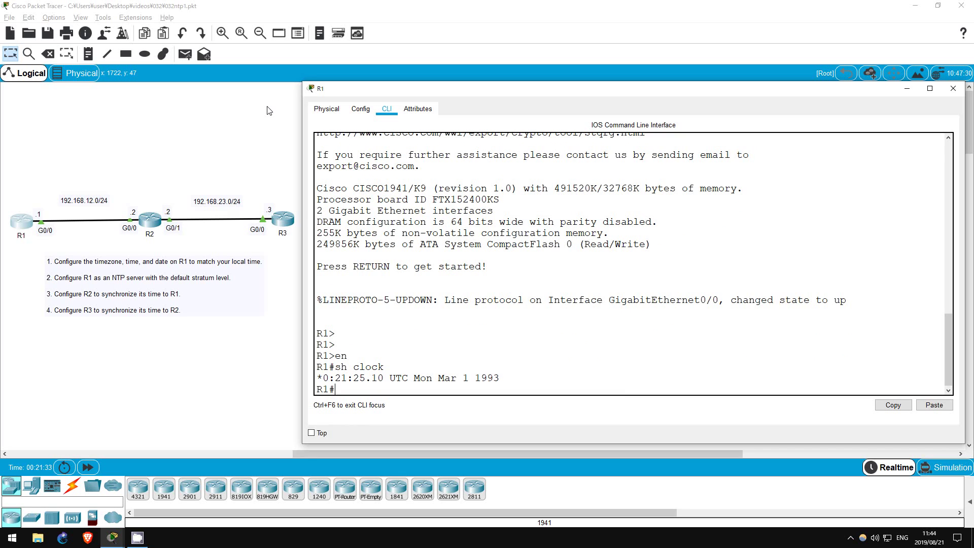
key(Up)
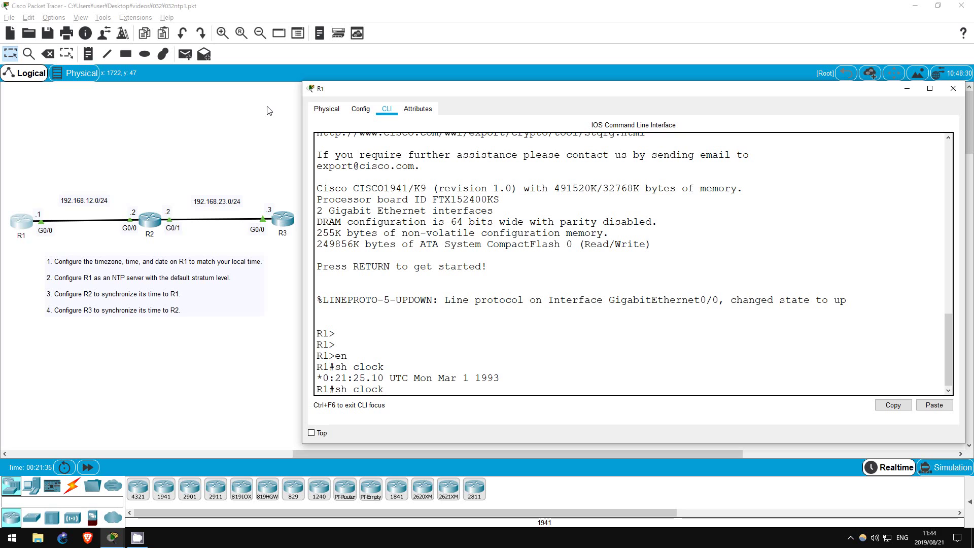
text(detail)
key(Return)
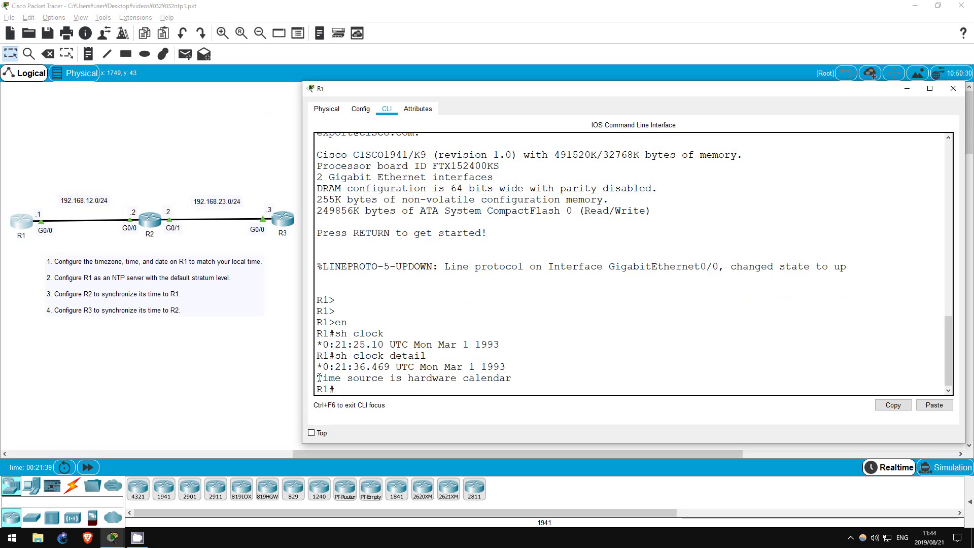
drag(318, 378, 513, 380)
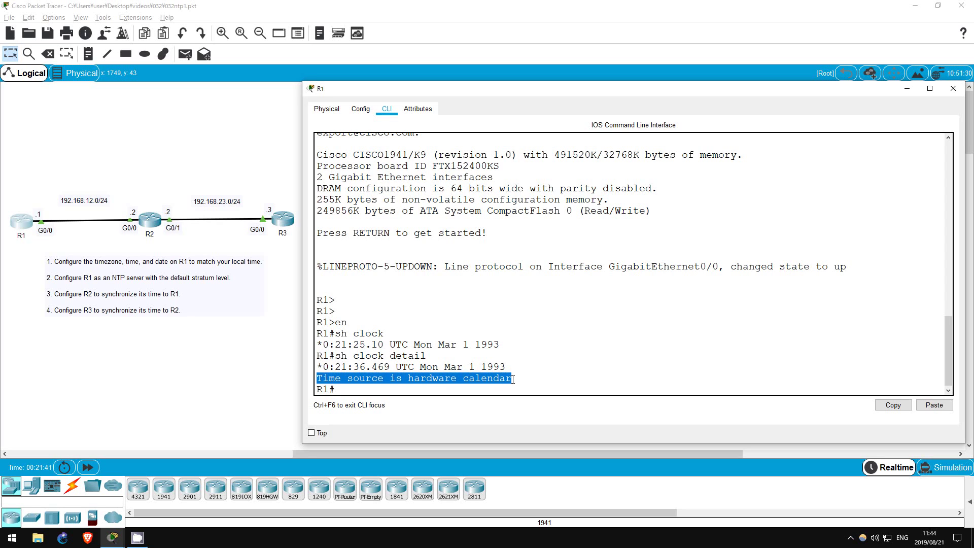
click(418, 390)
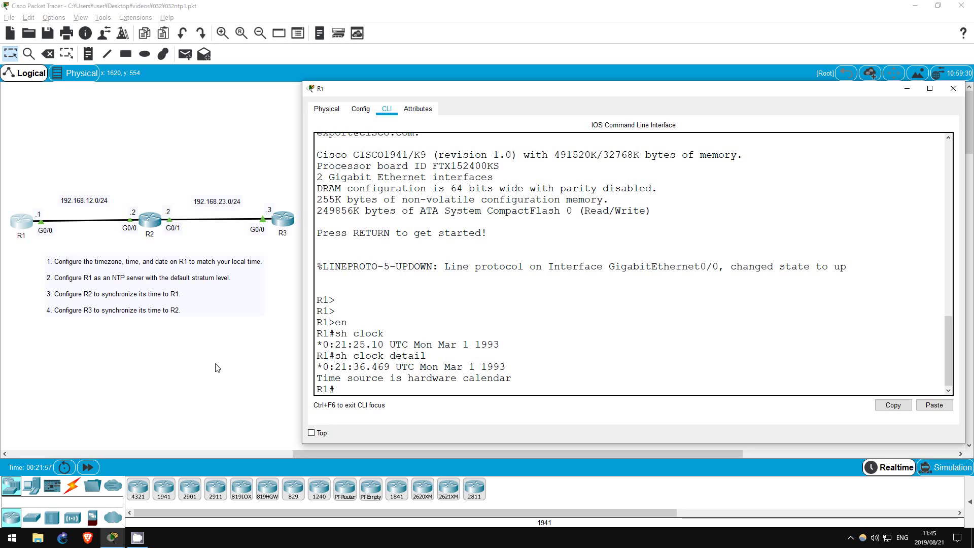
Enter global configuration mode on R1 and set its timezone to JST with a 9-hour offset from UTC.
text(conf t)
key(Return)
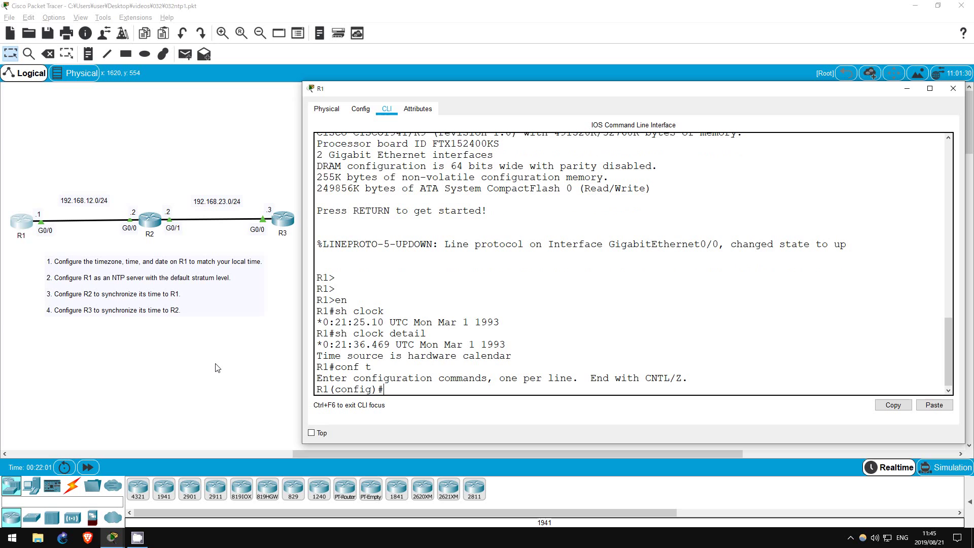
text(clock time)
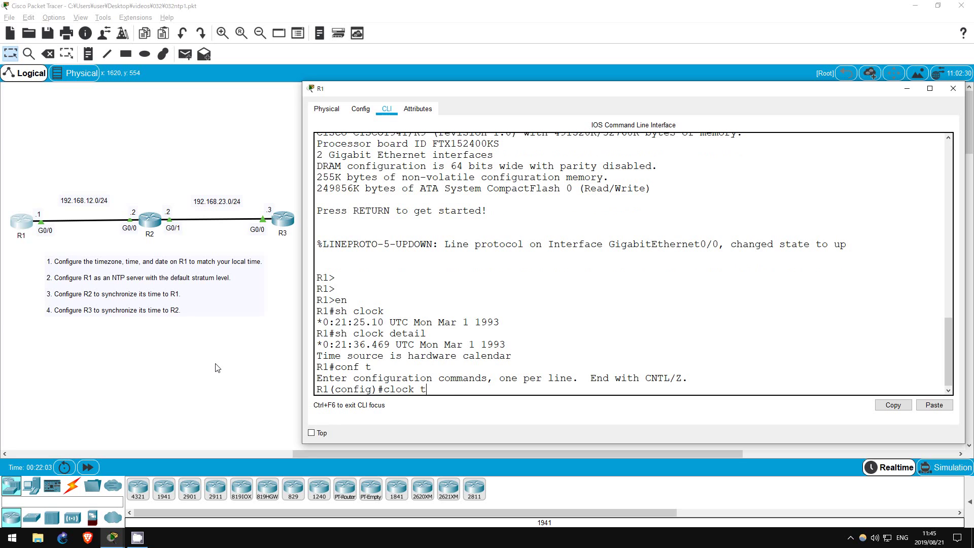
key(Tab)
text(?)
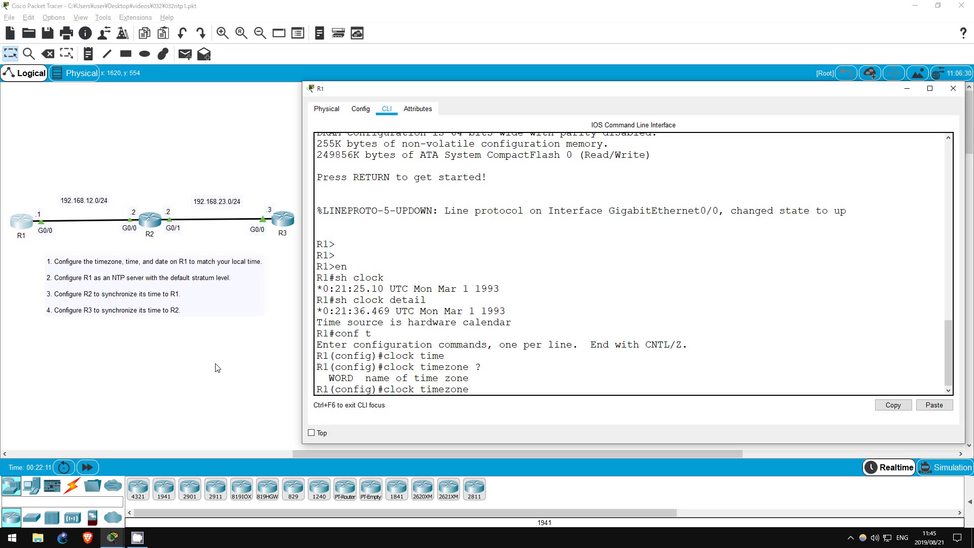
text(JST ?)
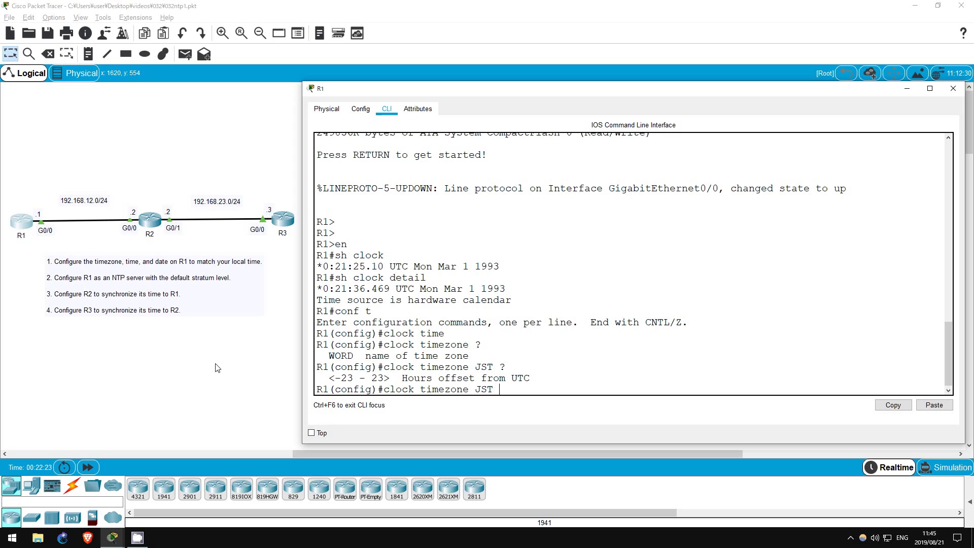
text(9 ?)
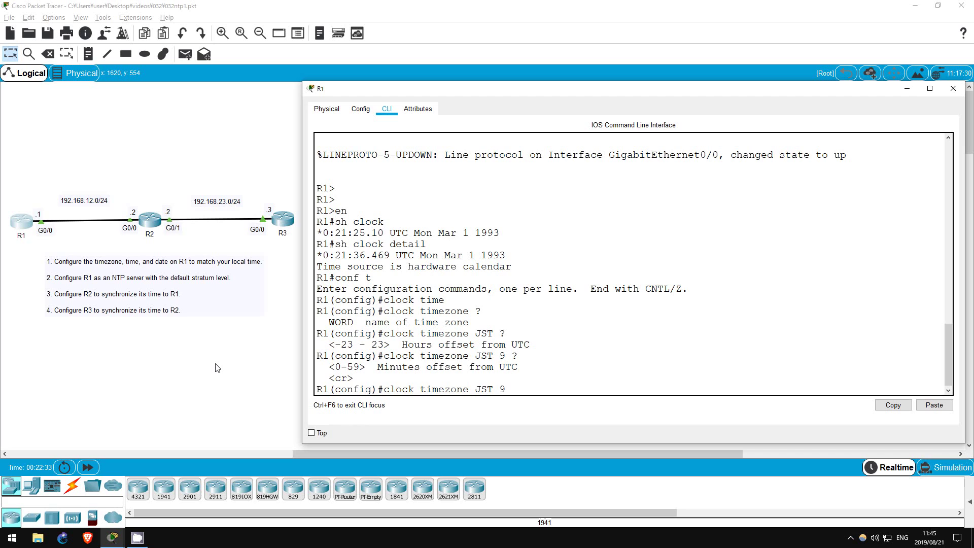
key(Return)
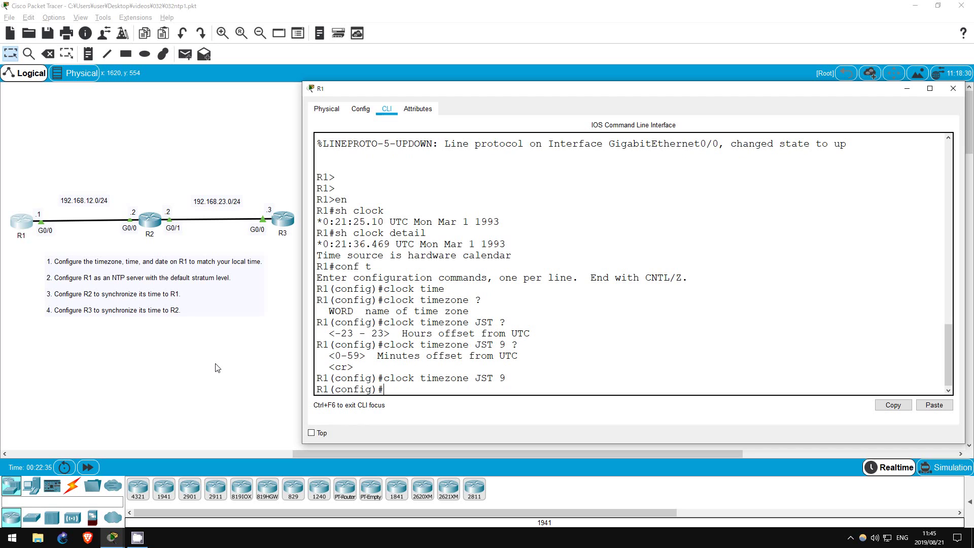
Display R1's clock from configuration mode to check the time and timezone.
text(do sh clock)
key(Return)
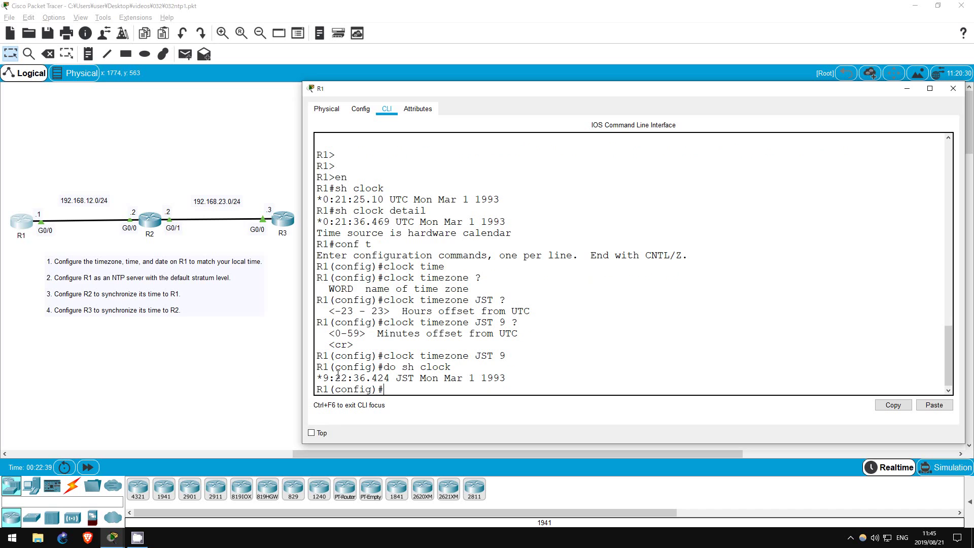
drag(322, 378, 419, 378)
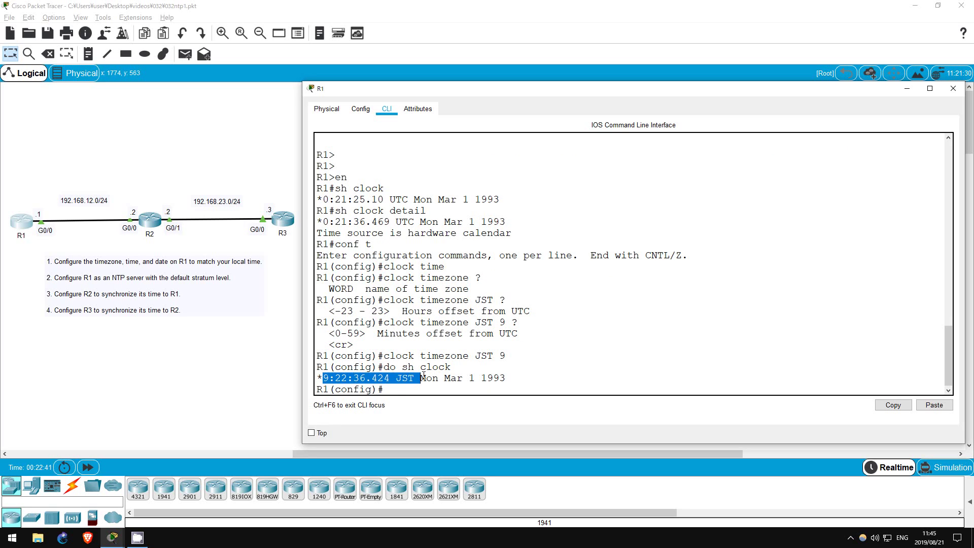
click(395, 389)
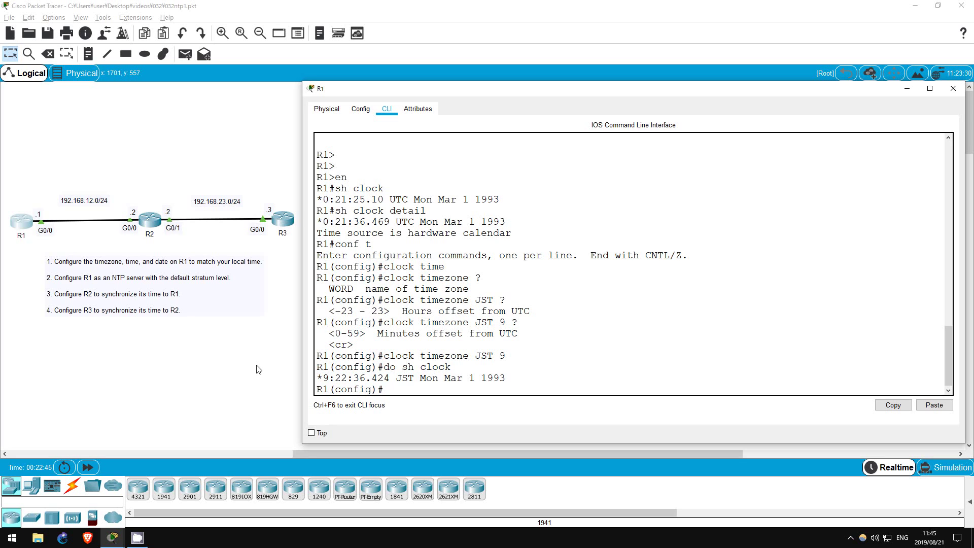
Leave configuration mode on R1 and set its clock to 12:00:00 Aug 21 2019, consulting the command help for each argument.
text(exit)
key(Return)
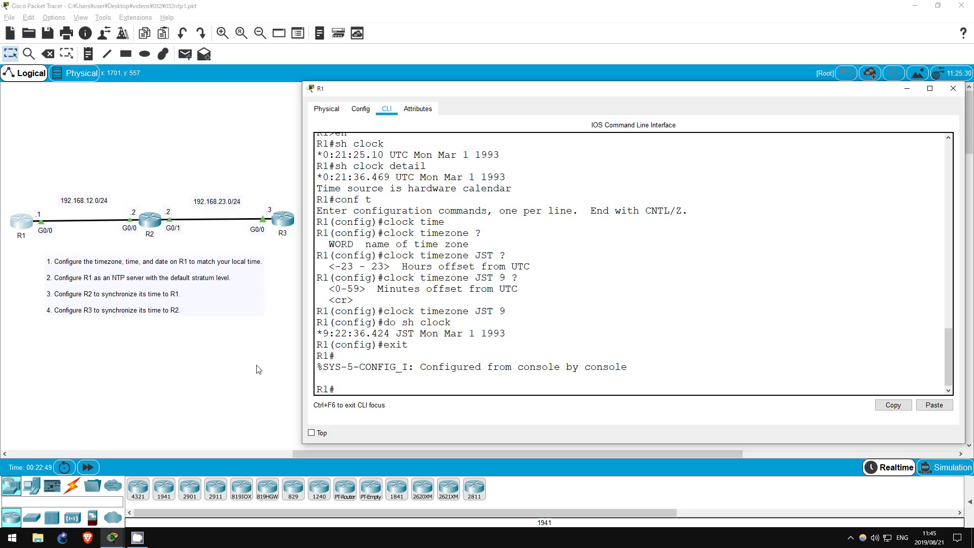
text(clock)
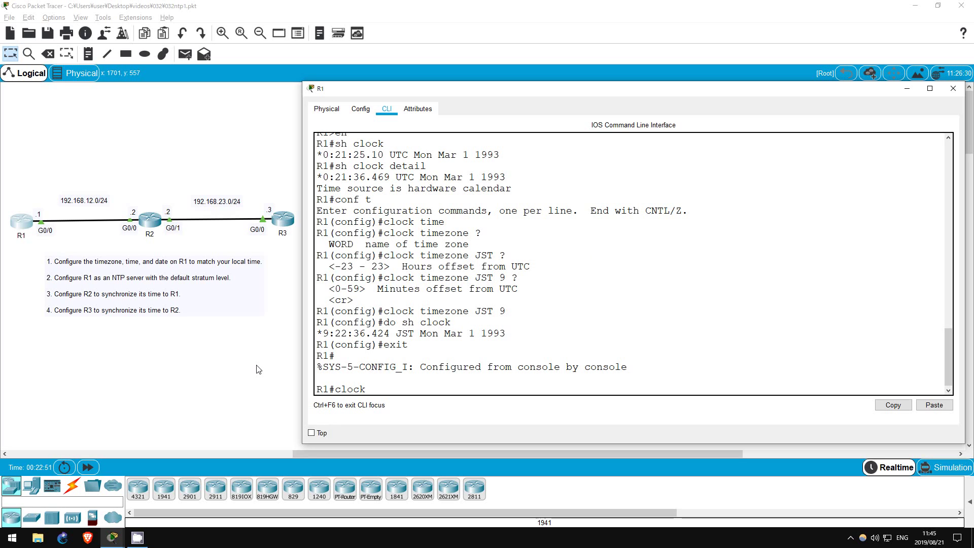
text( set)
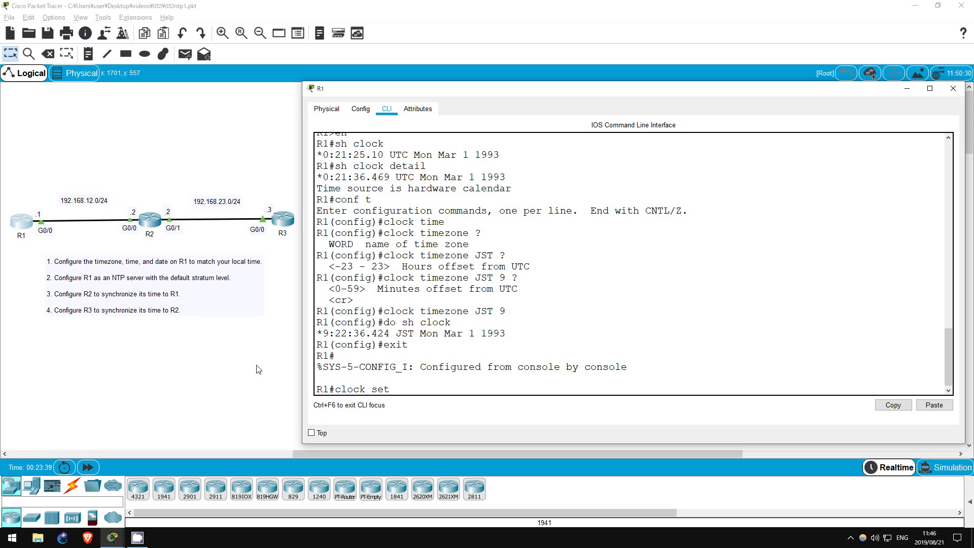
text(?)
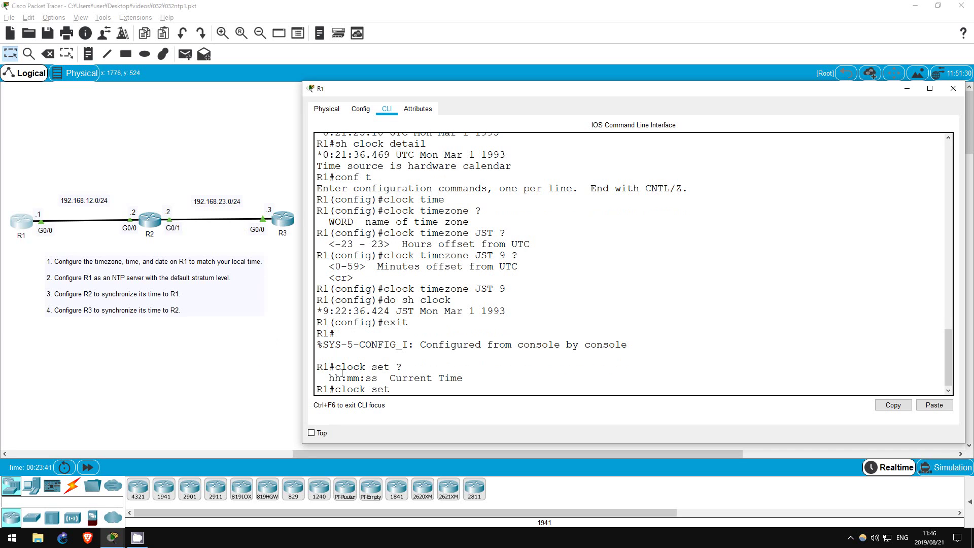
drag(329, 378, 380, 377)
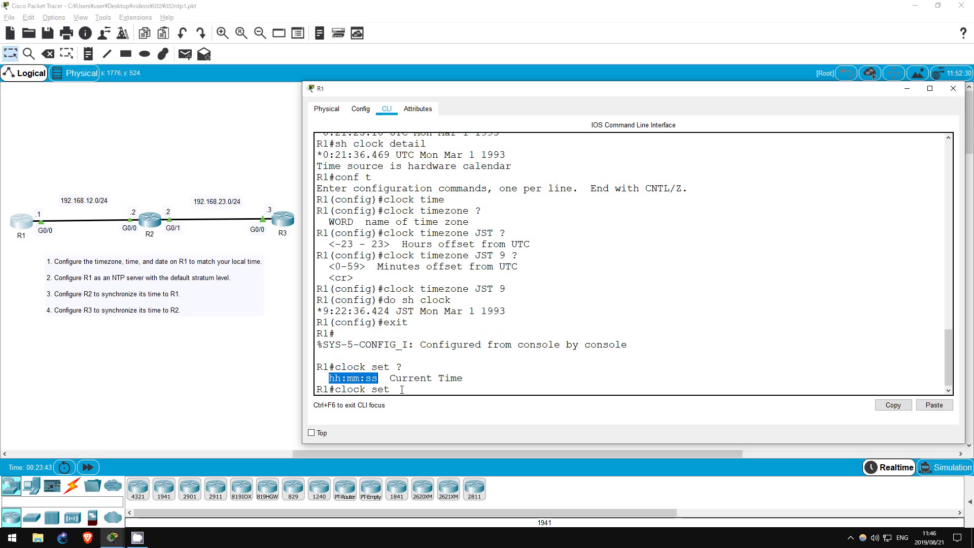
text(12:00:00)
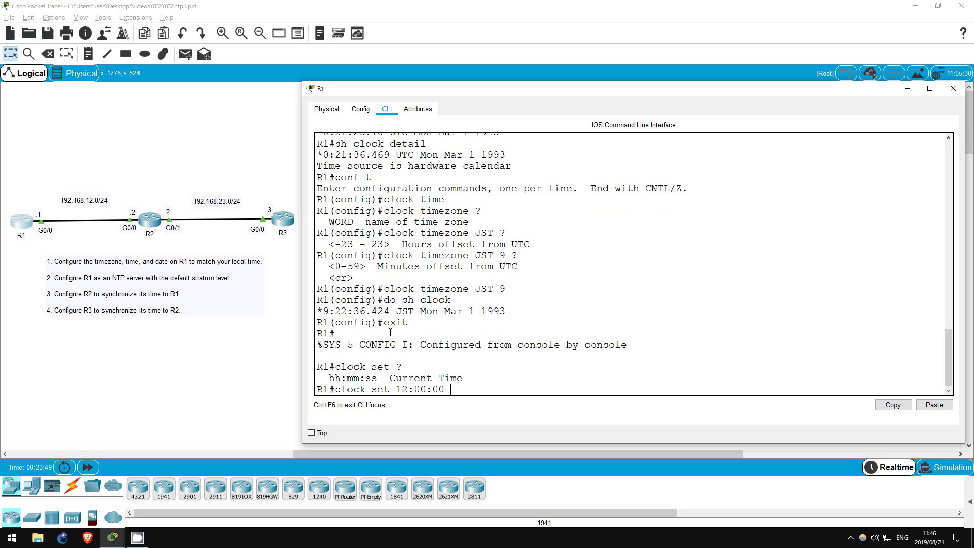
text(?)
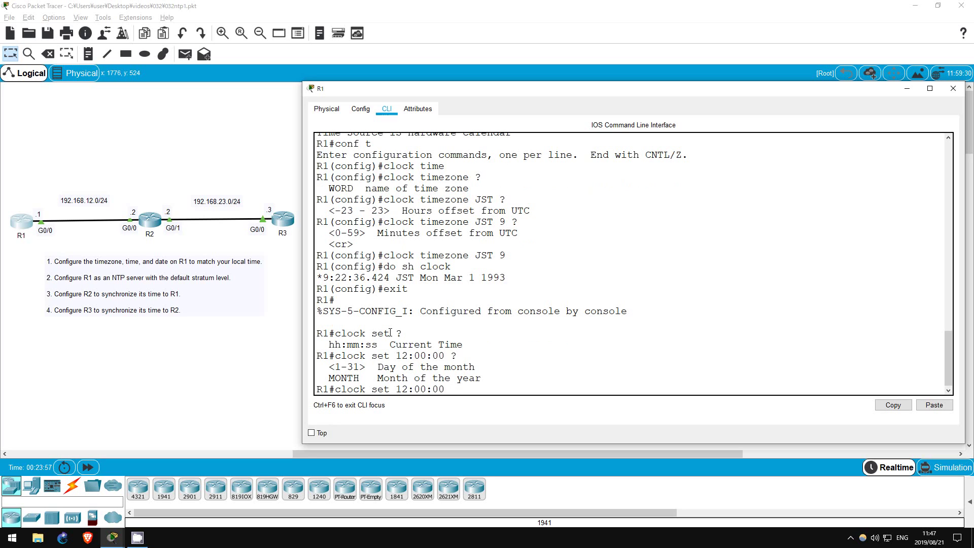
text(Aug 21 ?)
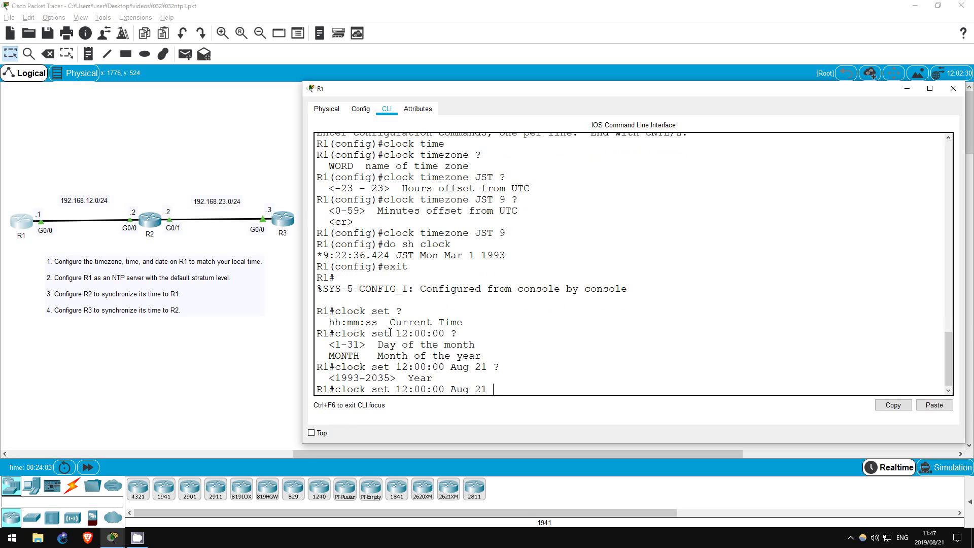
text(2019 ?)
key(Return)
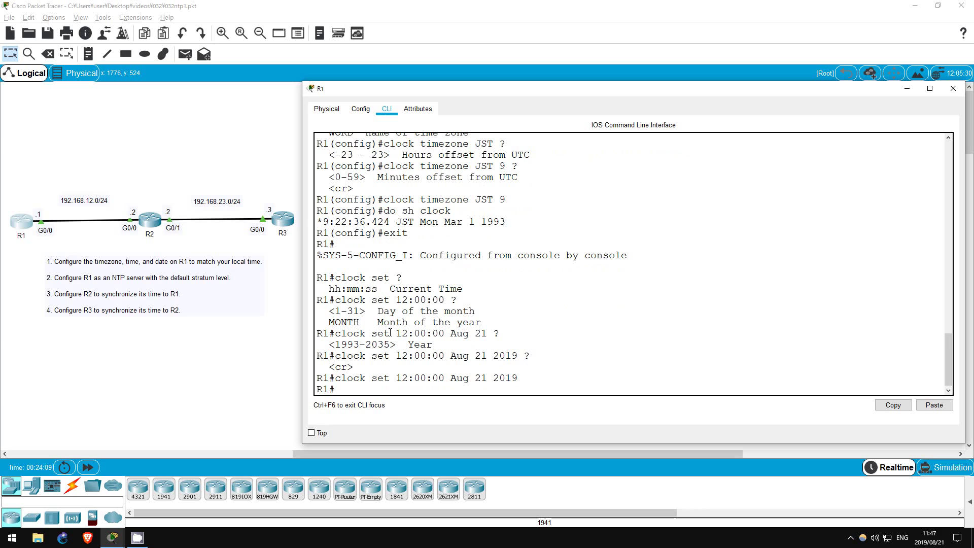
Display R1's detailed clock information and check the time, date and time source.
text(sh clock detail)
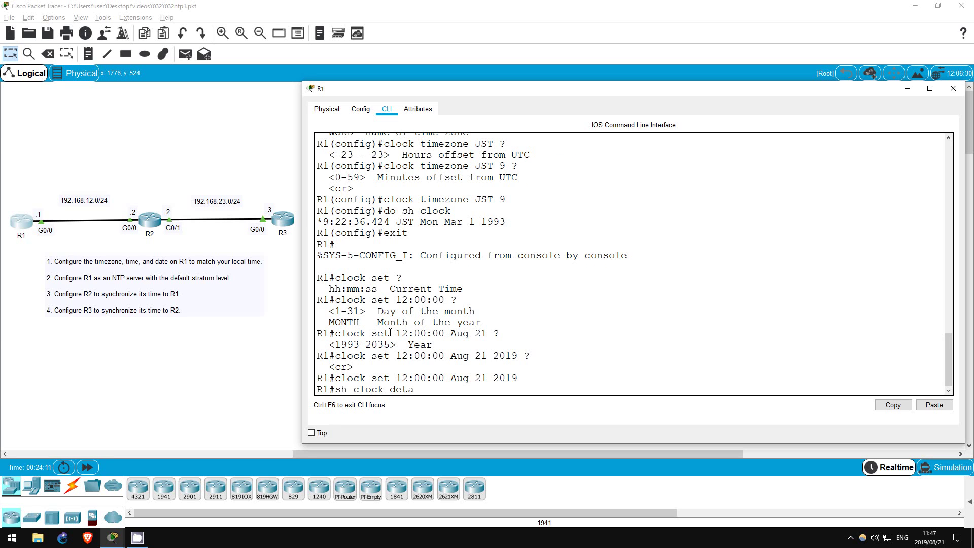
key(Return)
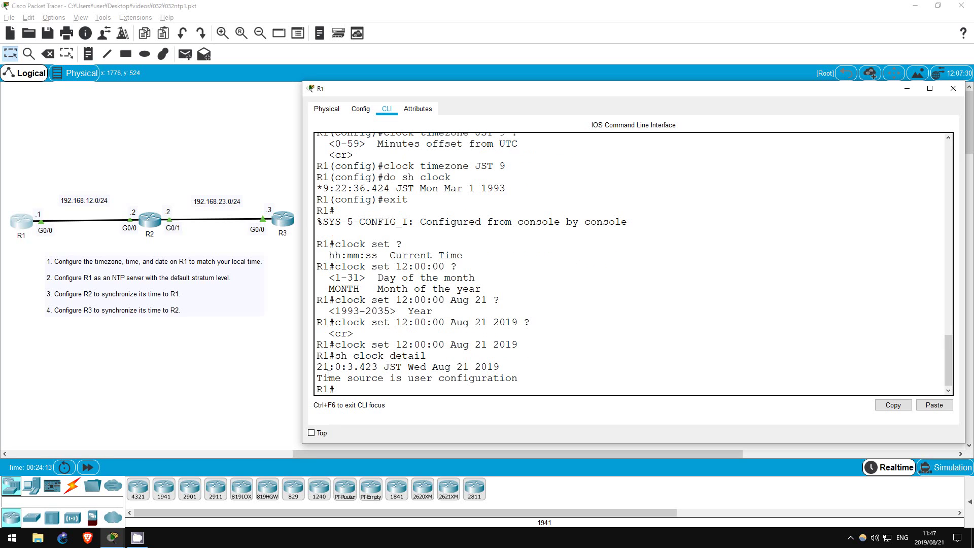
drag(316, 378, 519, 378)
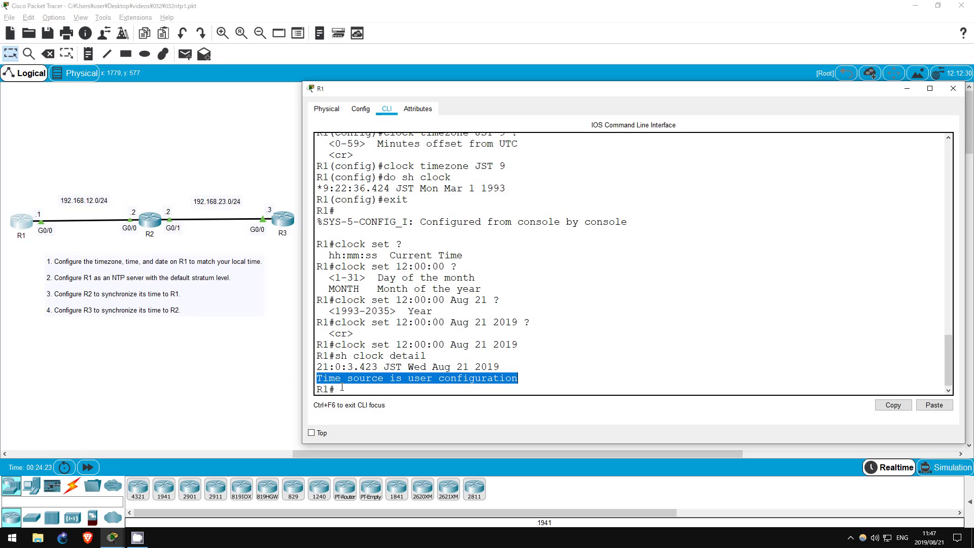
click(298, 372)
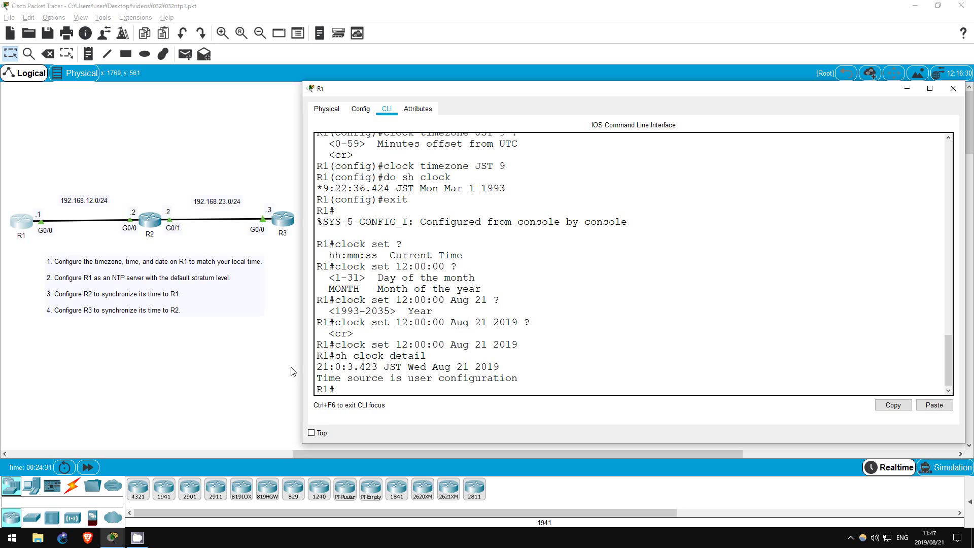
Enter global configuration mode on R1 and make it an NTP master with the default stratum, consulting the help for the ntp options.
text(conf t)
key(Return)
key(Return)
text(nt)
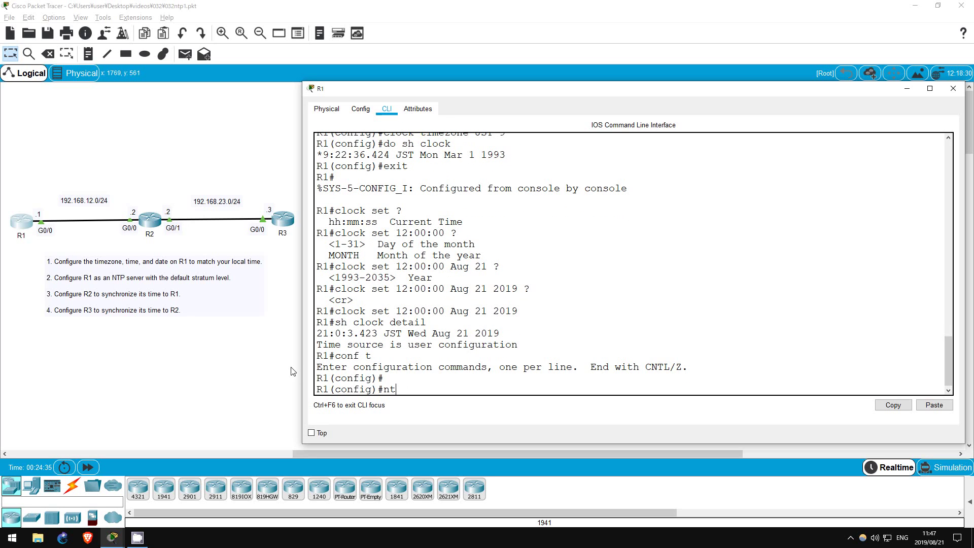
text(p ?)
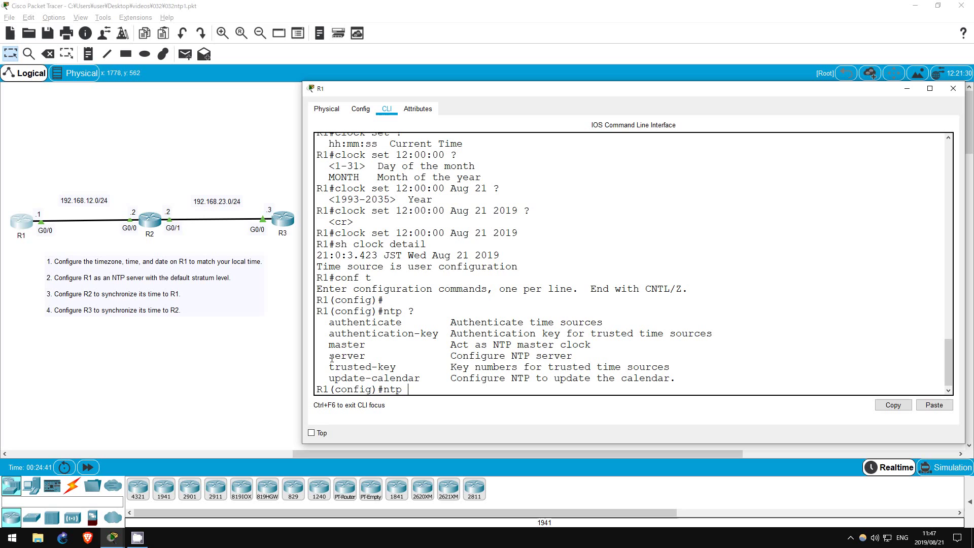
drag(331, 357, 581, 357)
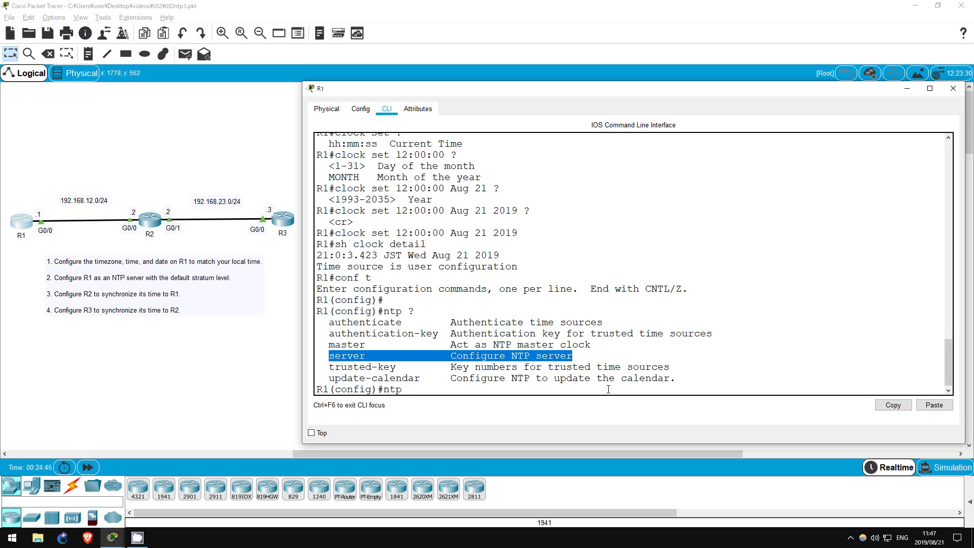
click(345, 342)
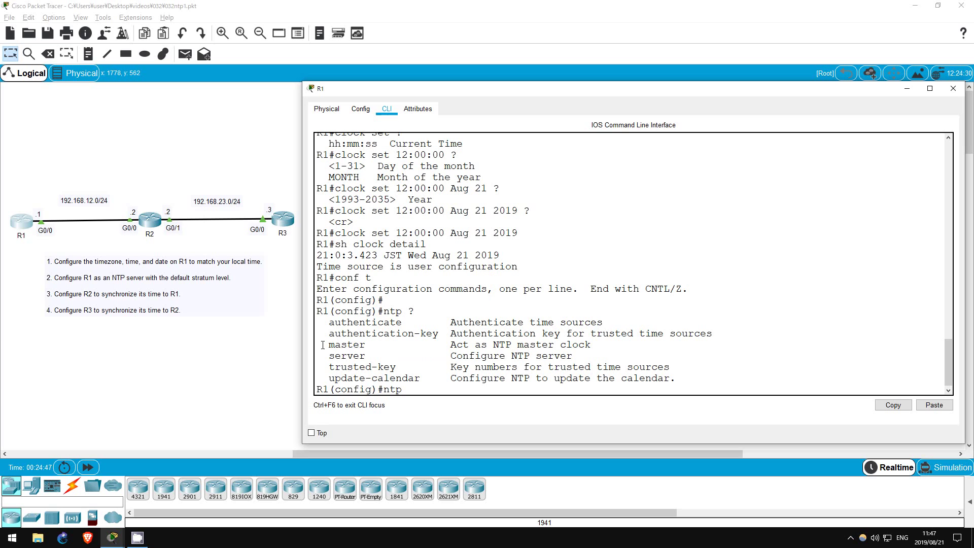
drag(329, 345, 607, 343)
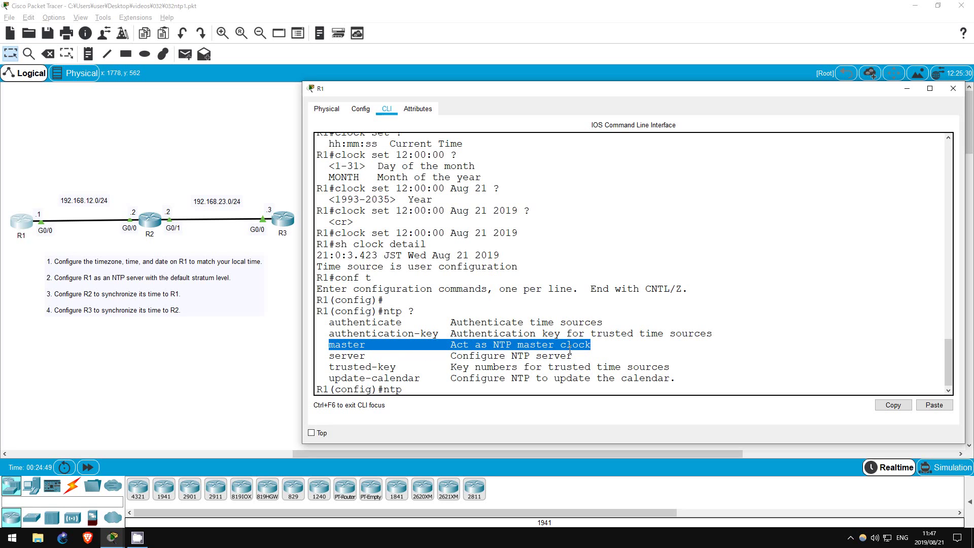
click(448, 390)
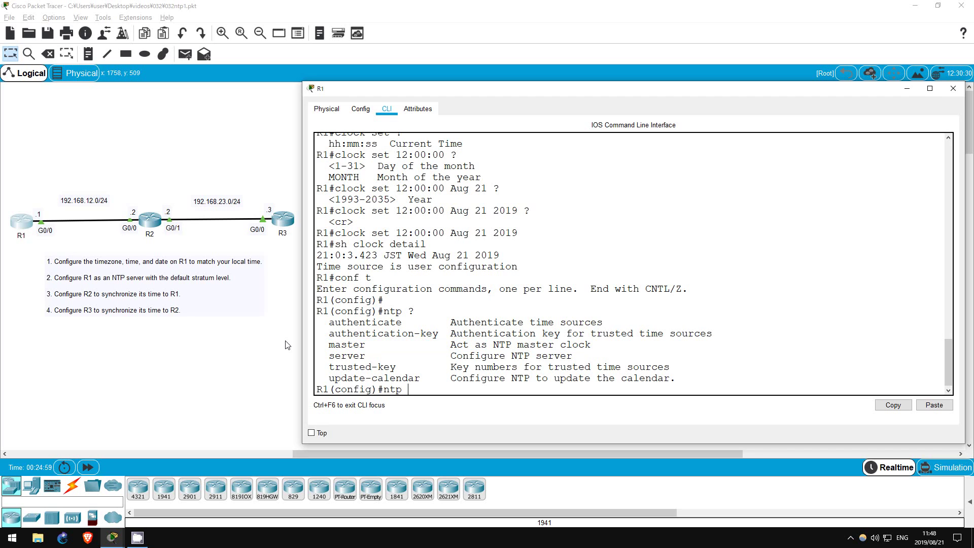
text(master ?)
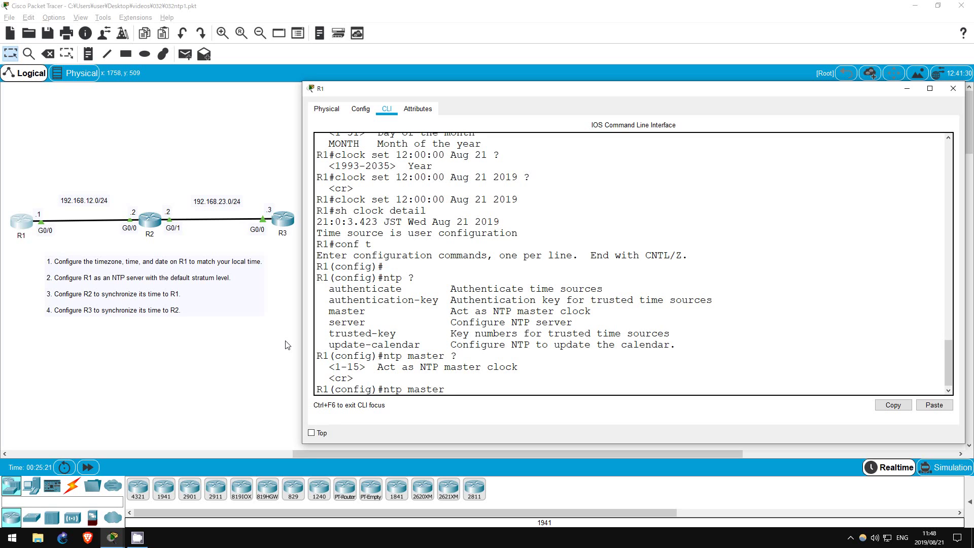
key(Return)
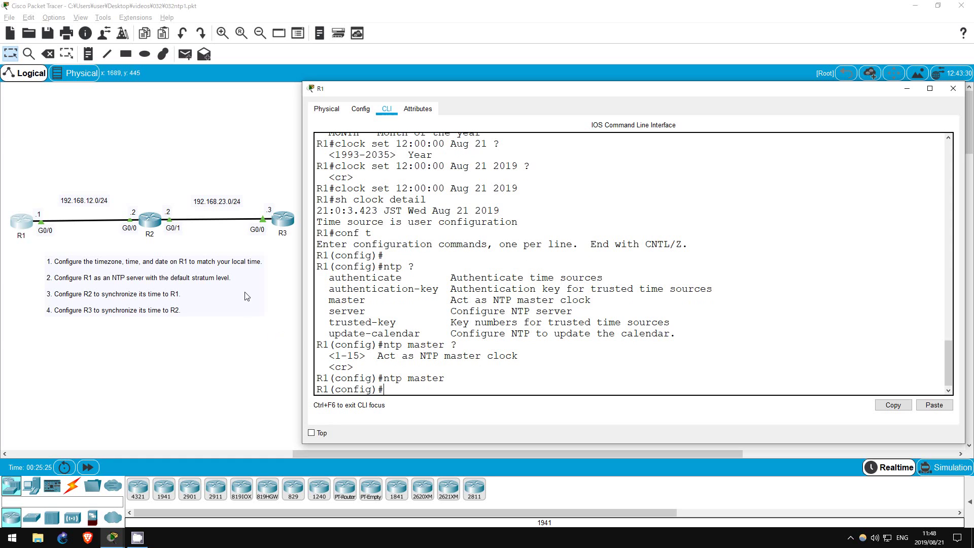
Open R2's command line, enter privileged EXEC mode and display its current clock.
click(152, 220)
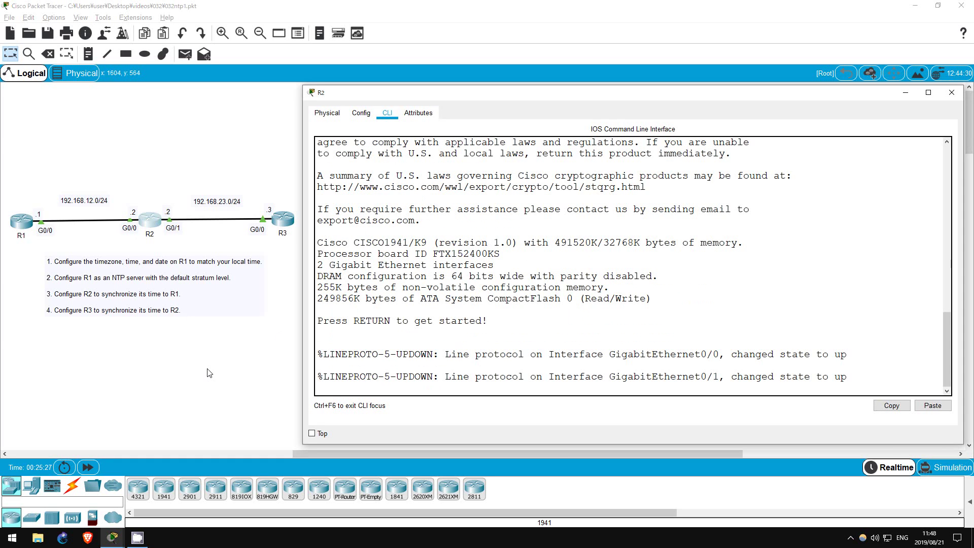
key(Return)
key(Return)
key(Return)
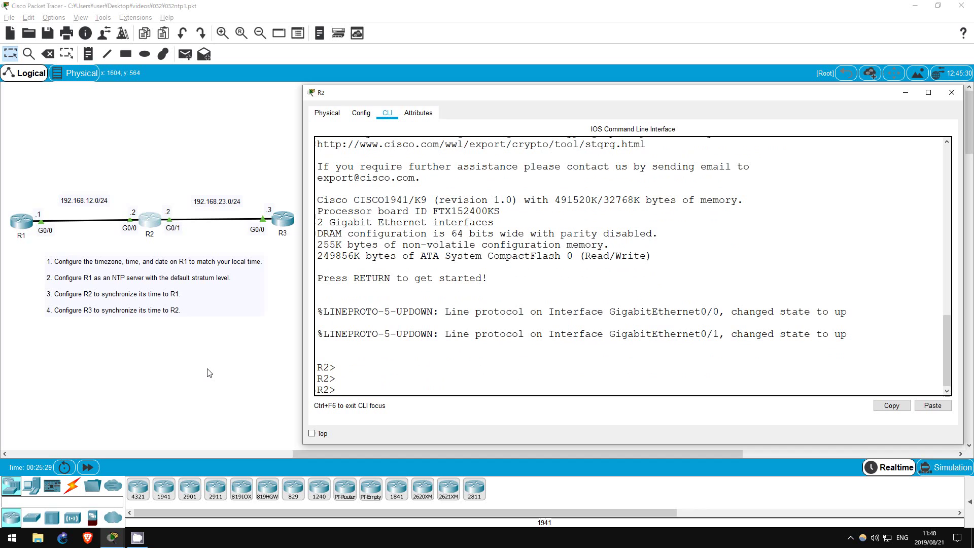
text(en)
key(Return)
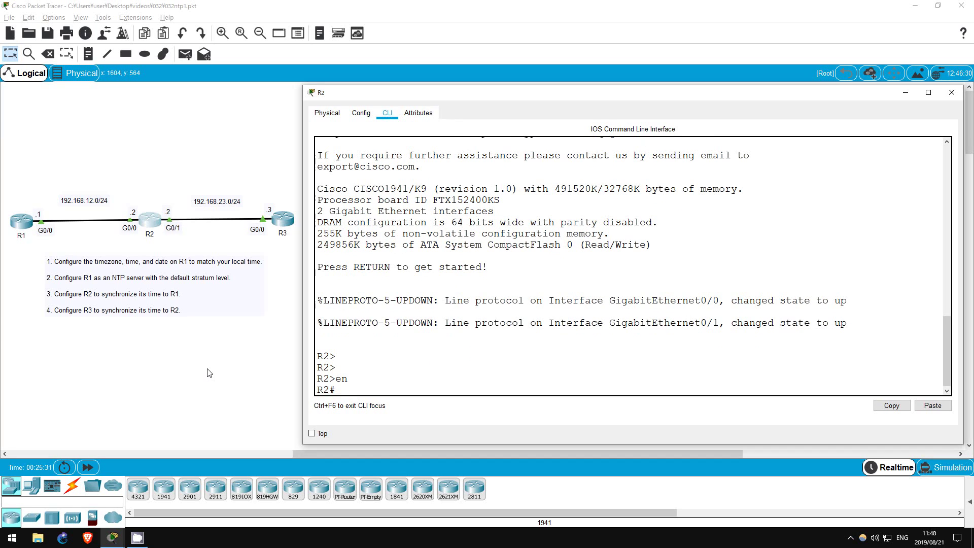
text(sh clock)
key(Return)
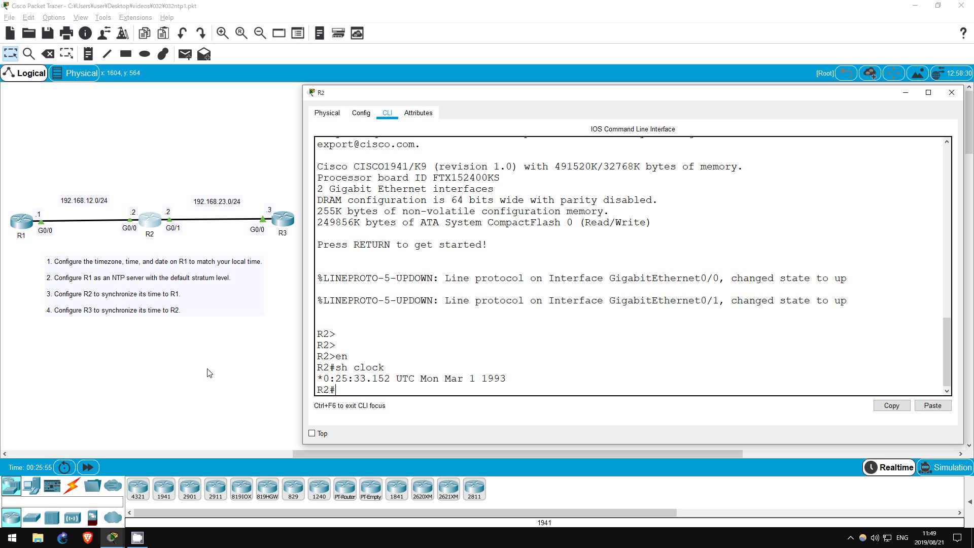
Enter global configuration mode on R2 and set its timezone to JST with a 9-hour offset from UTC.
text(conf t)
key(Return)
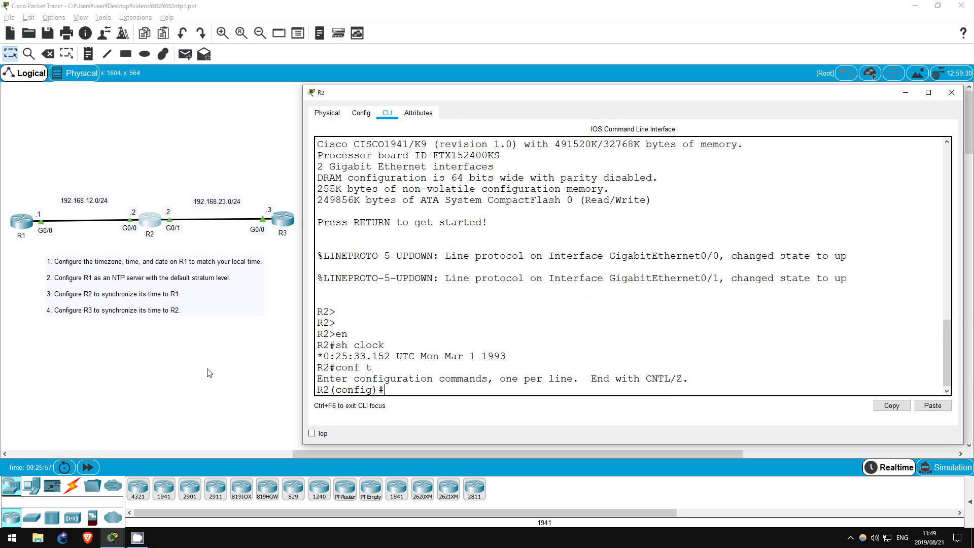
text(clock time)
key(Tab)
text(JST 9)
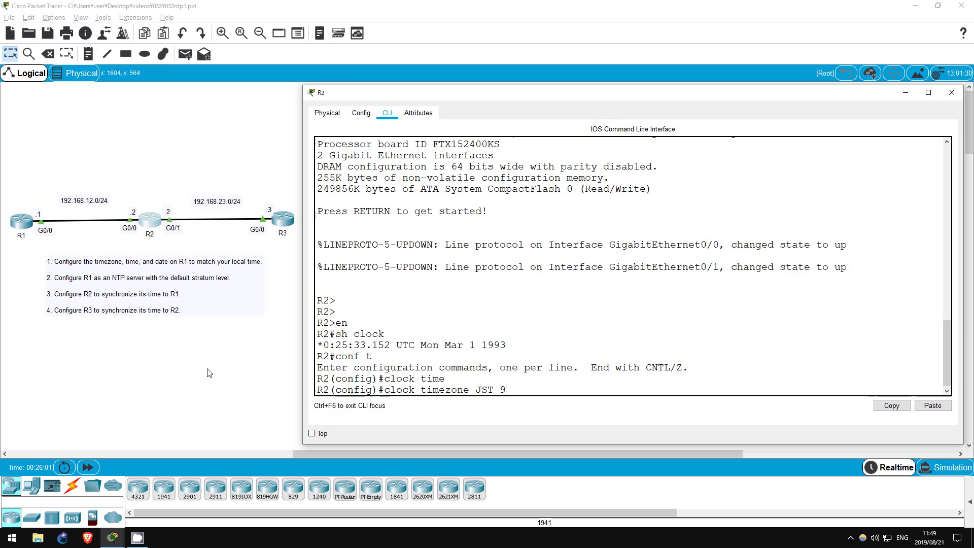
key(Return)
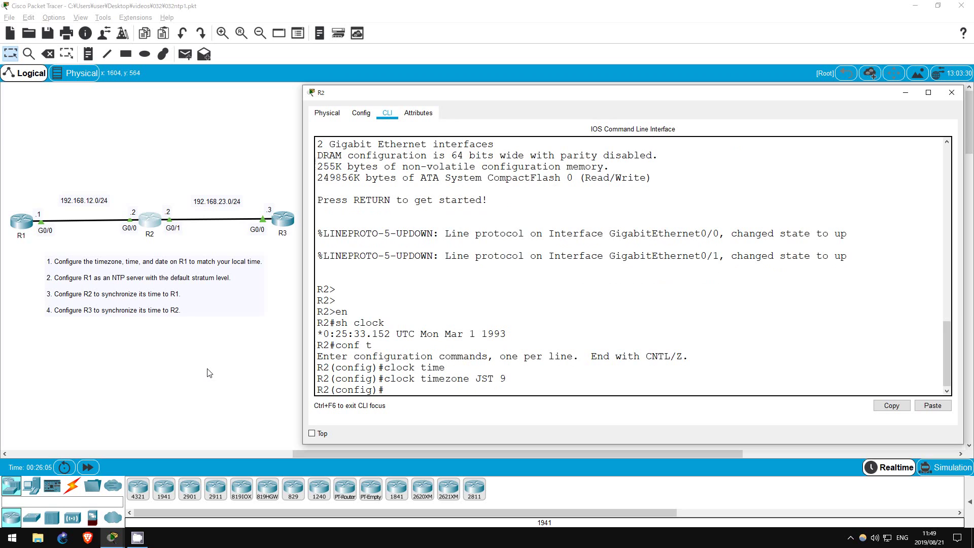
Set 192.168.12.1 as R2's NTP server, consulting the command help for the argument, and leave configuration mode.
text(ntp server)
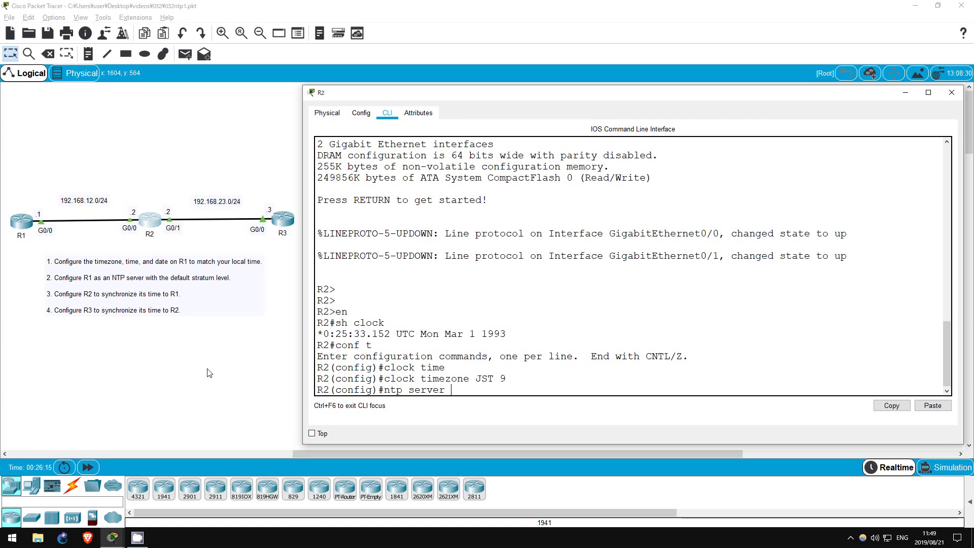
text( ?)
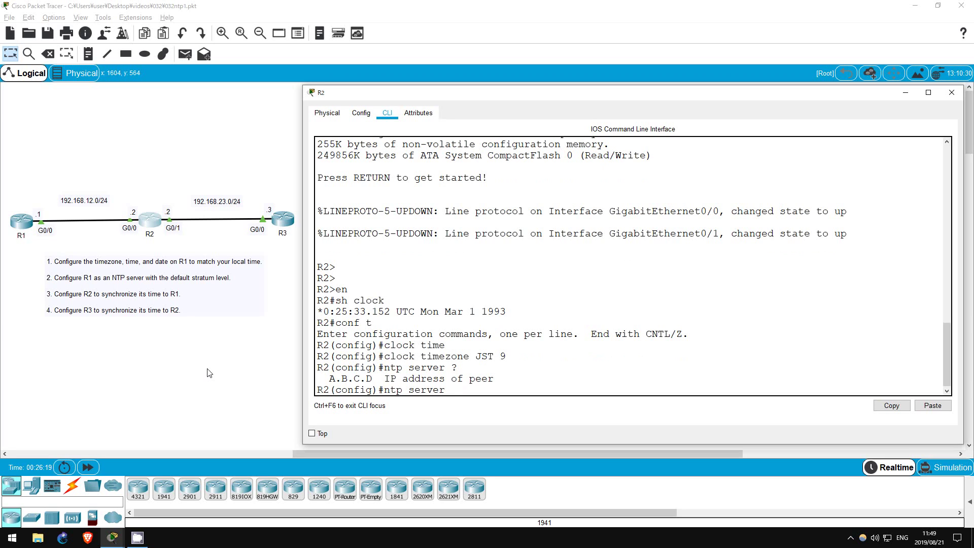
text(192.168.12.1)
key(Return)
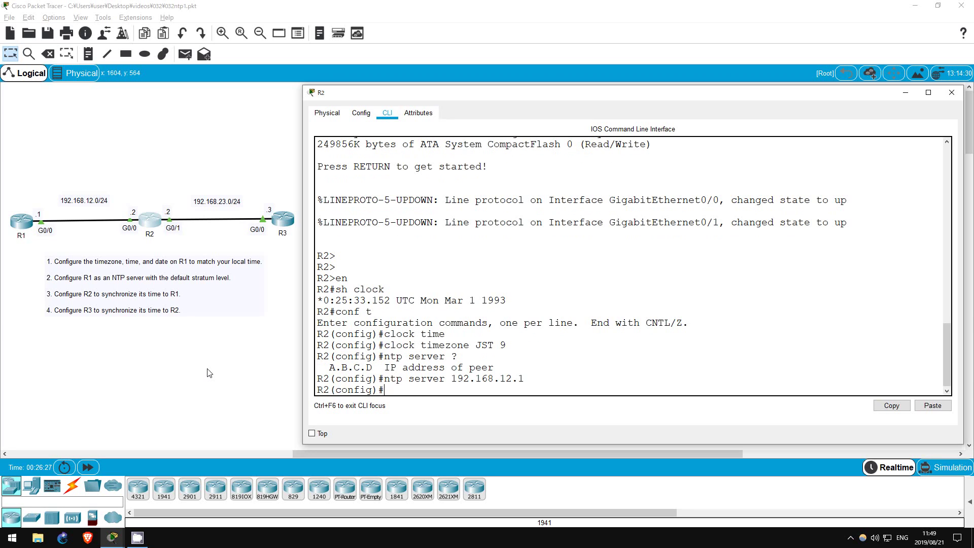
text(exit)
key(Return)
key(Return)
key(Return)
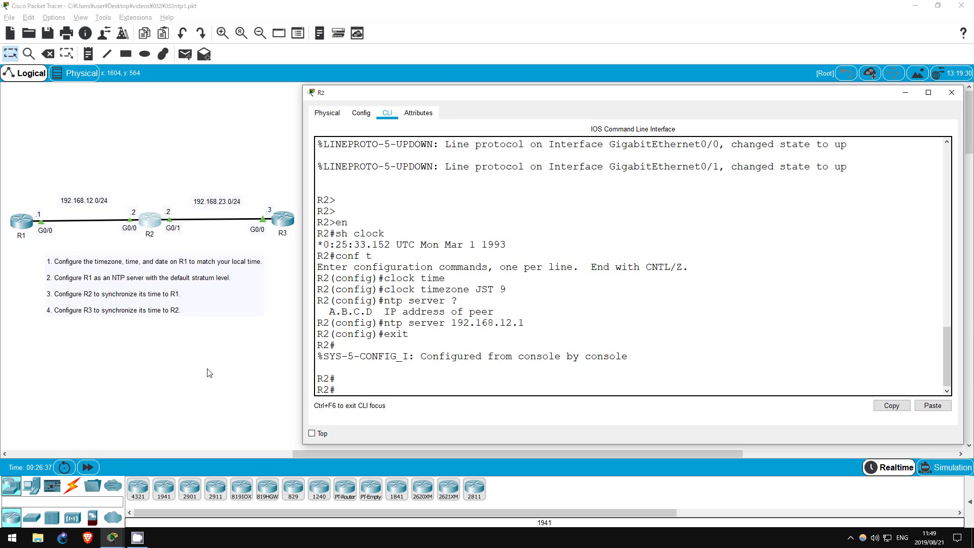
Display R2's detailed clock information and check its time source.
text(sh cl)
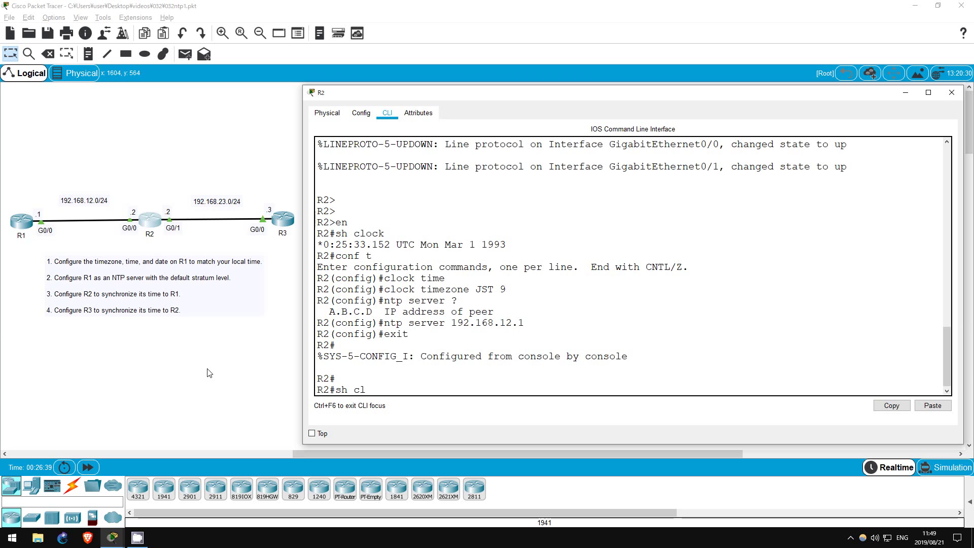
text(ock detail)
key(Return)
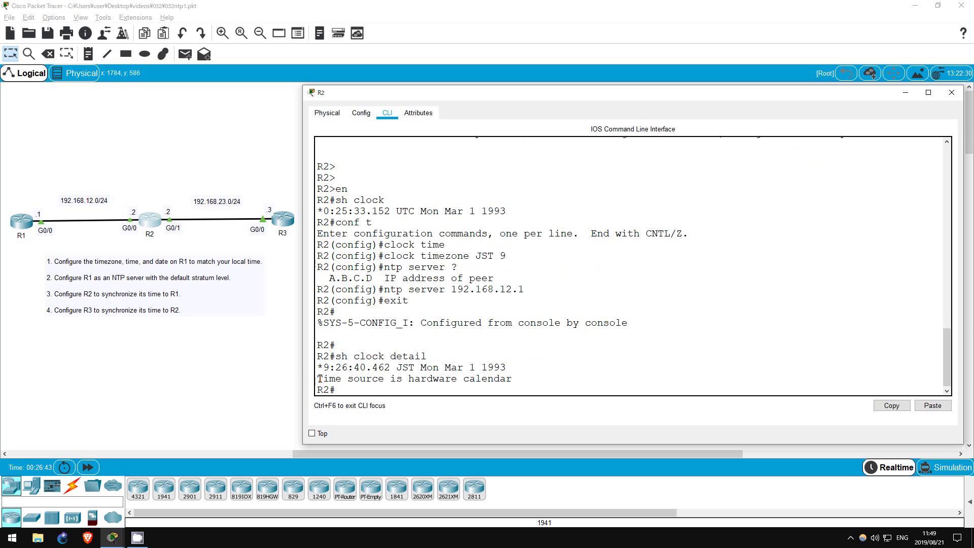
drag(319, 379, 522, 380)
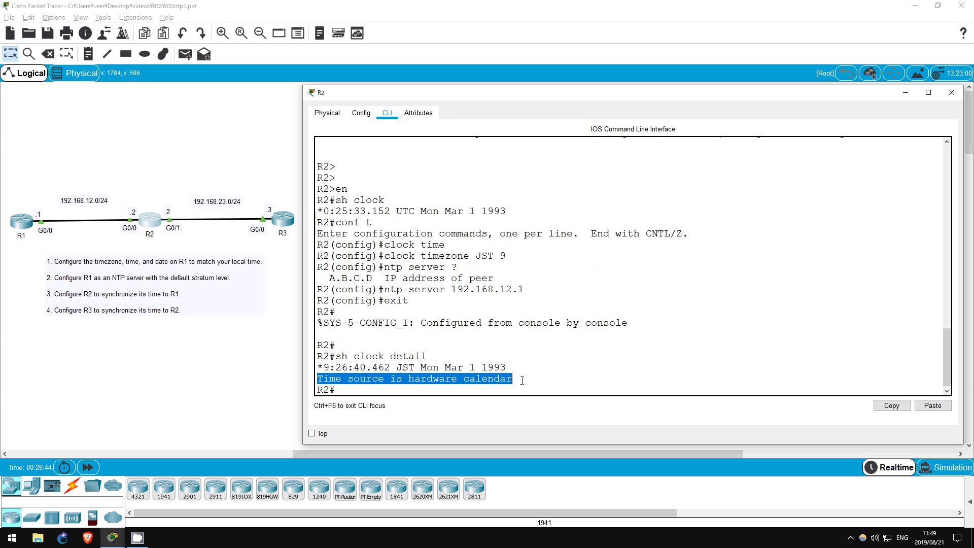
click(349, 391)
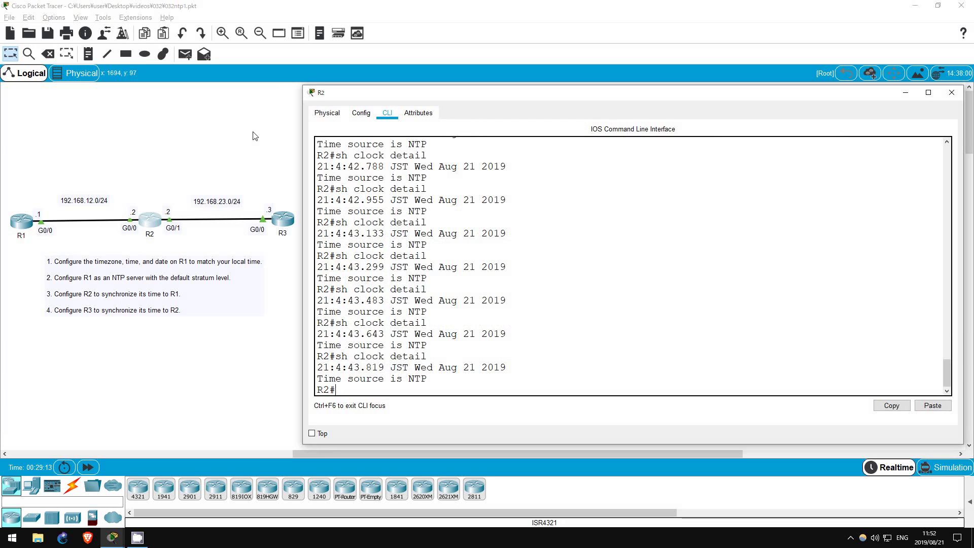
Display R2's detailed clock information again to check whether its time and source now come from NTP.
text(sh clock det)
key(Return)
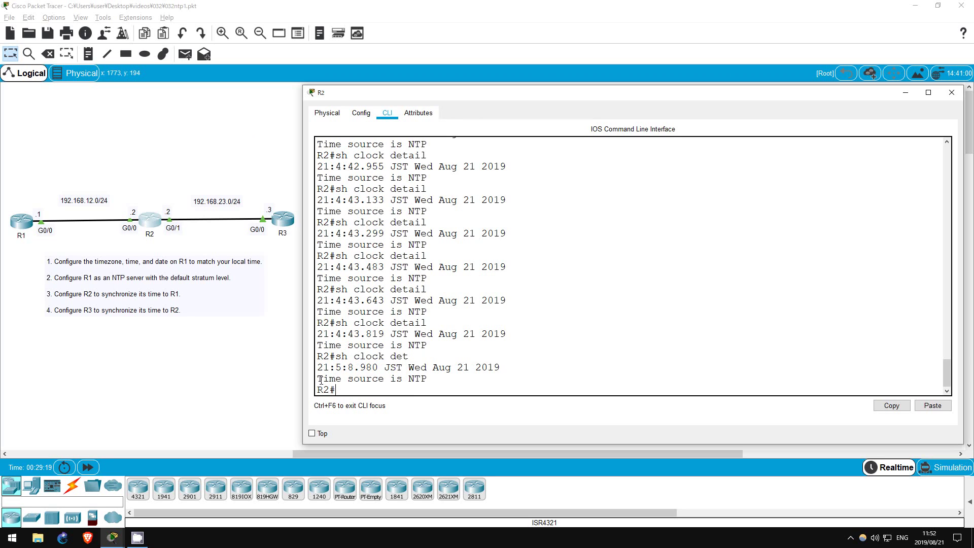
drag(318, 379, 472, 379)
click(424, 388)
Display R2's NTP associations and examine the server address and reference clock.
text(sh ntp assoc)
key(Tab)
key(Return)
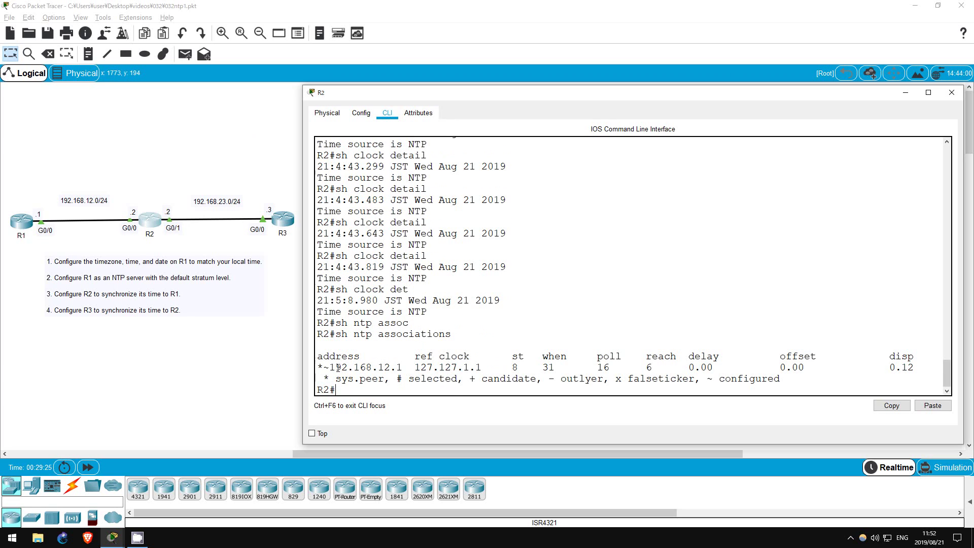
drag(330, 367, 405, 365)
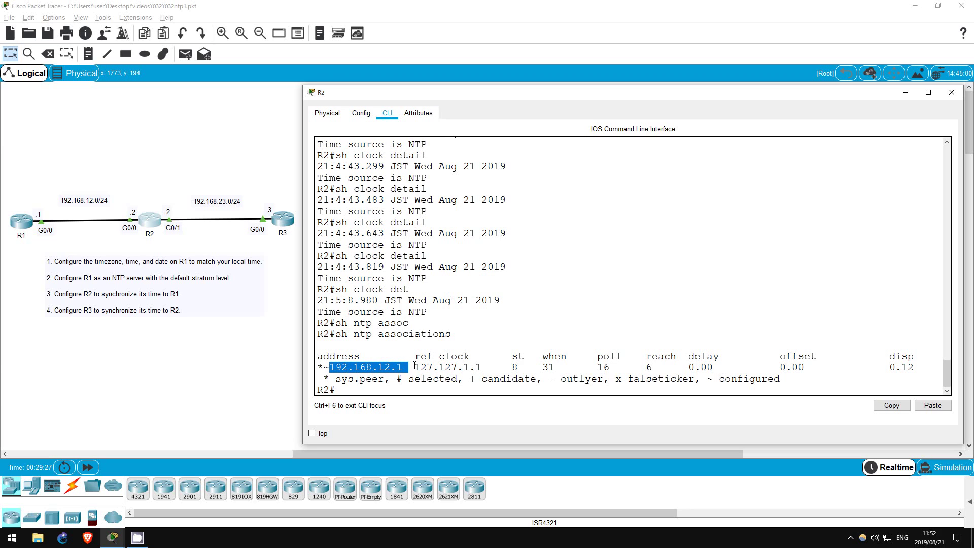
click(415, 366)
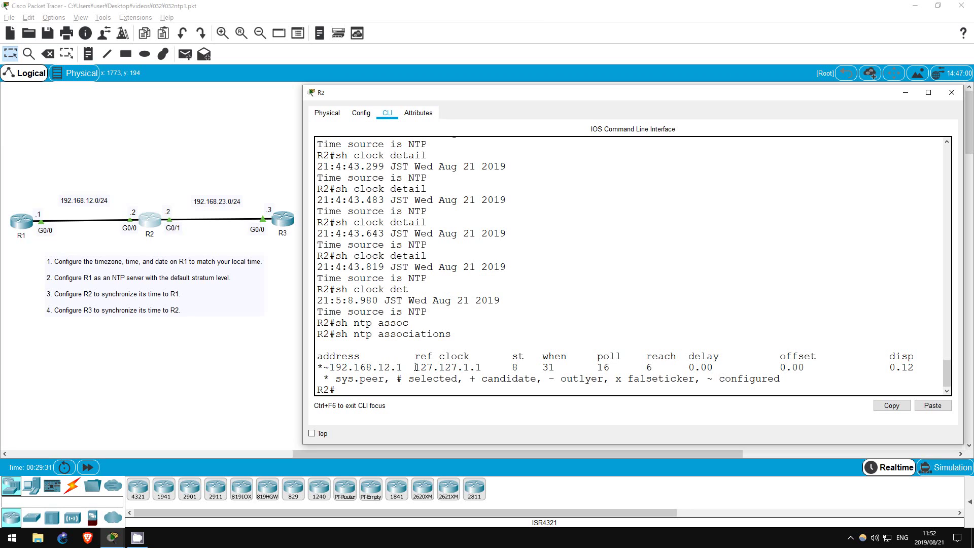
drag(415, 367, 481, 363)
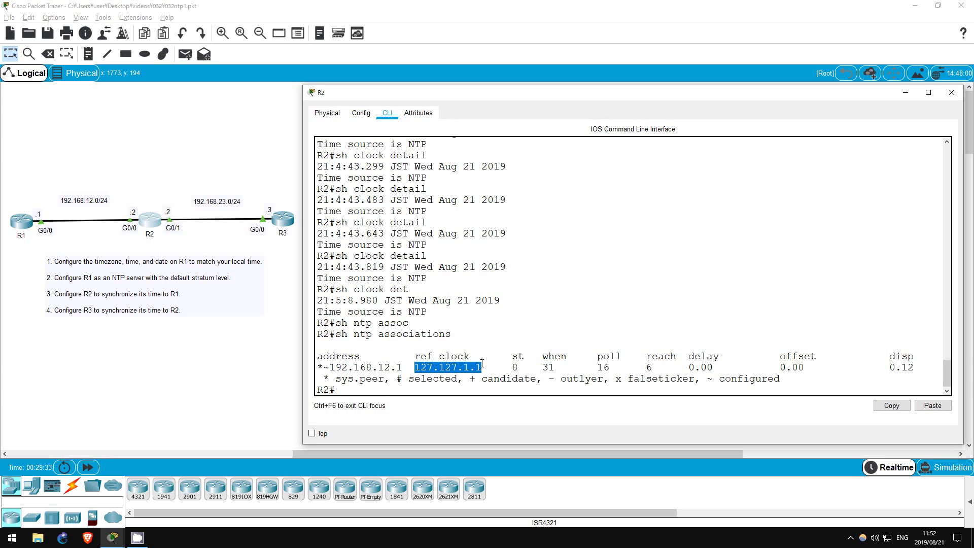
click(423, 389)
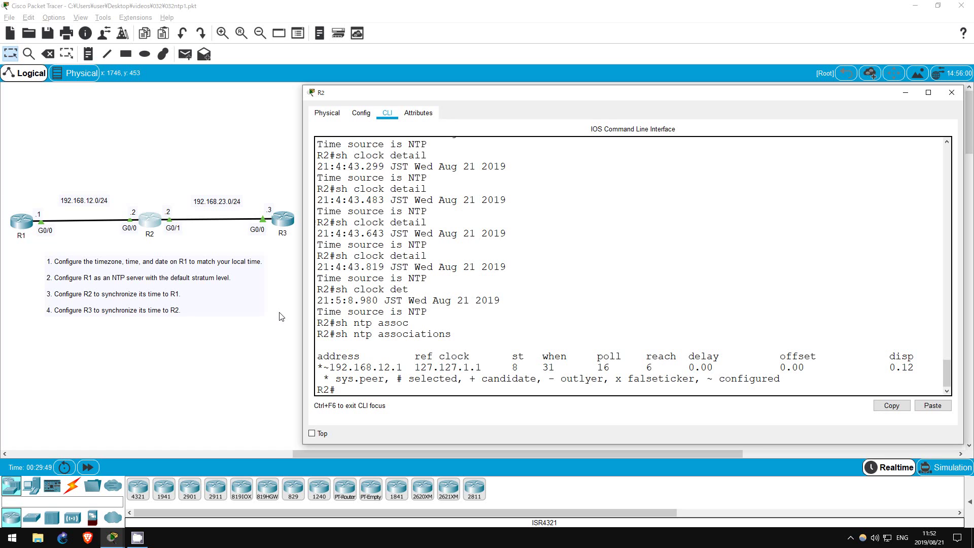
Open R3's command line and enter privileged EXEC mode.
click(276, 219)
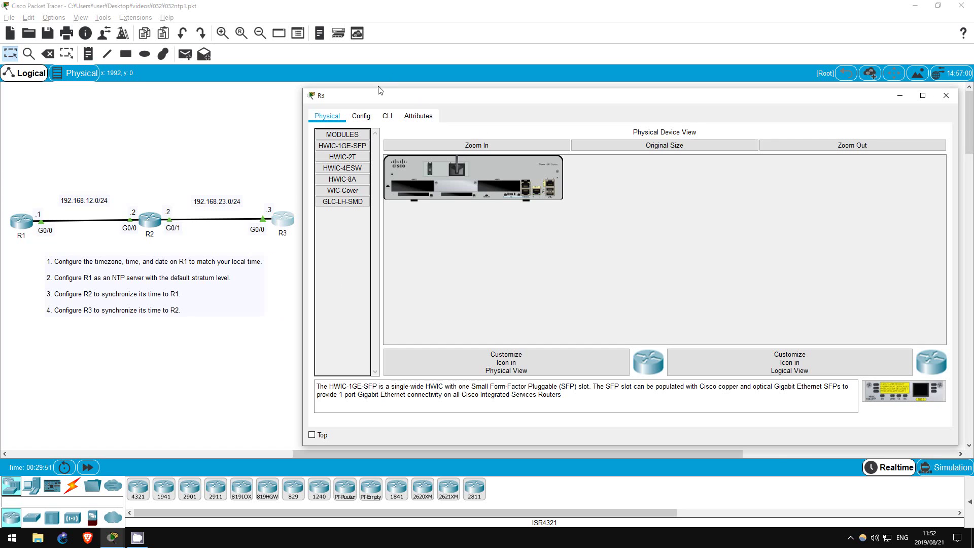
click(387, 115)
key(Return)
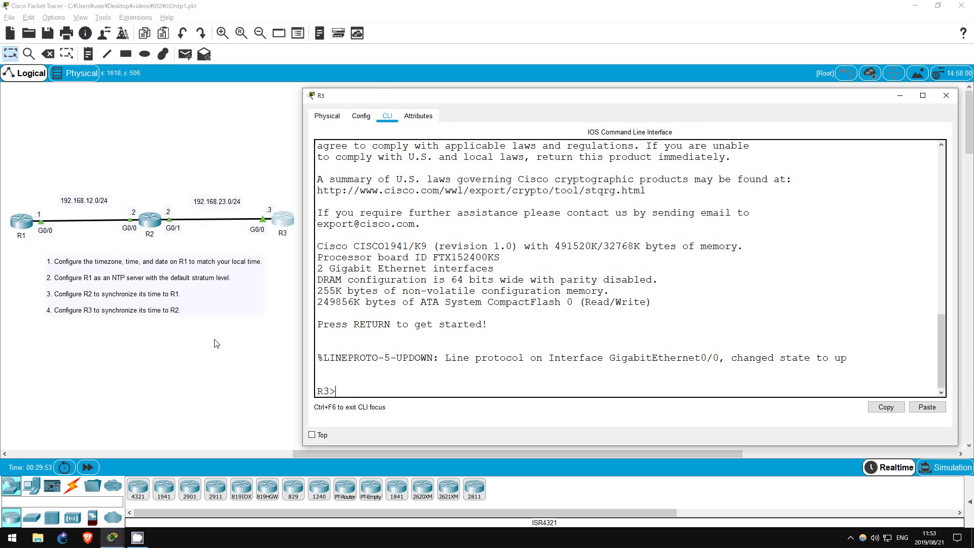
text(en)
key(Return)
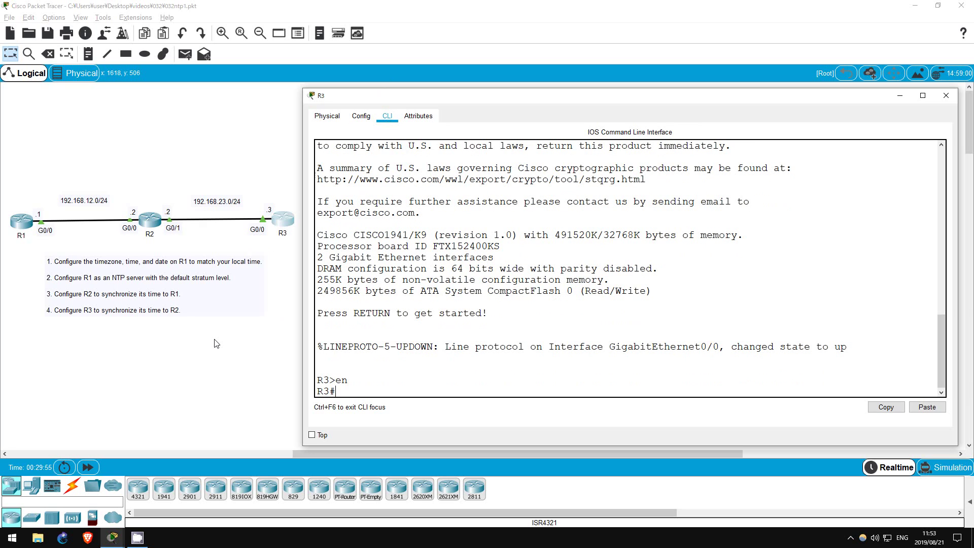
Enter global configuration mode on R3 and set its timezone to JST with a 9-hour offset from UTC.
text(conf t)
key(Return)
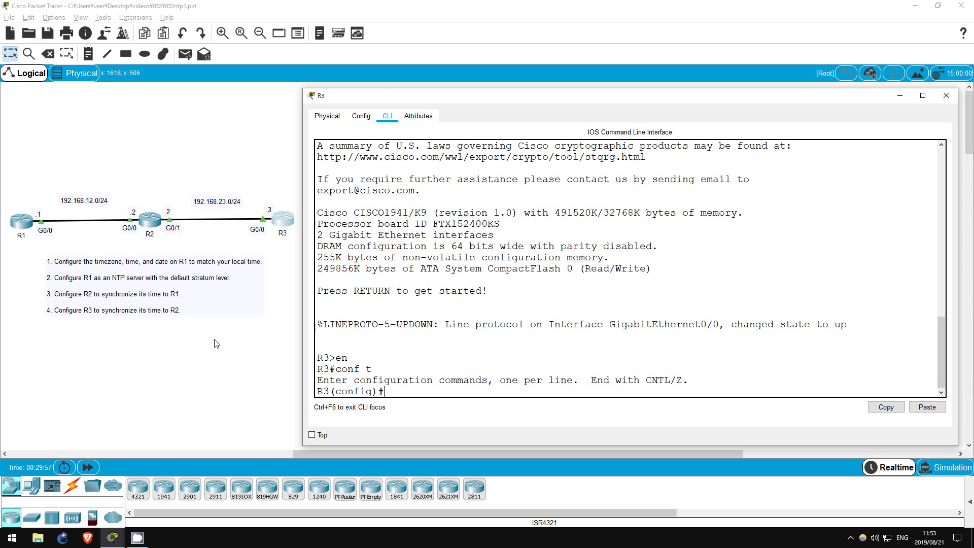
text(clock time)
key(Tab)
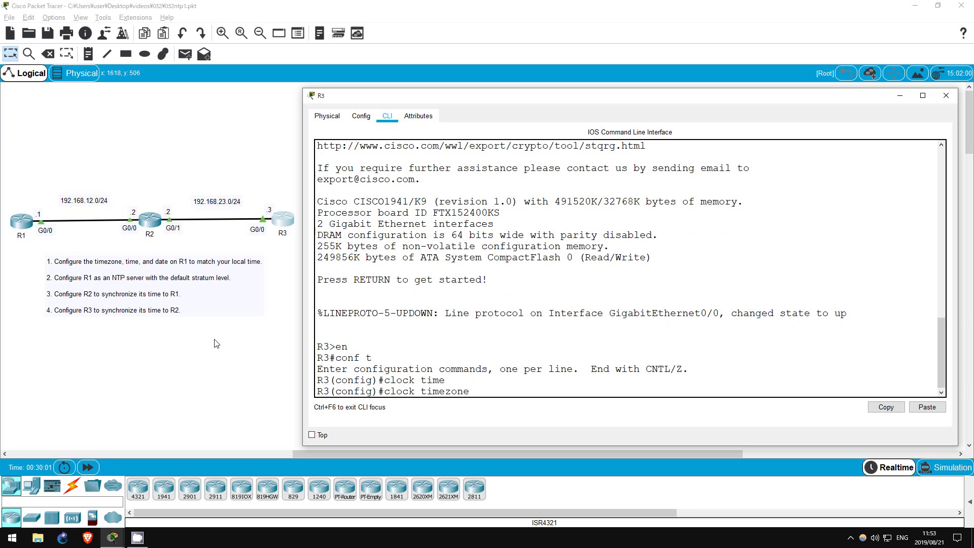
text(JST 9)
key(Return)
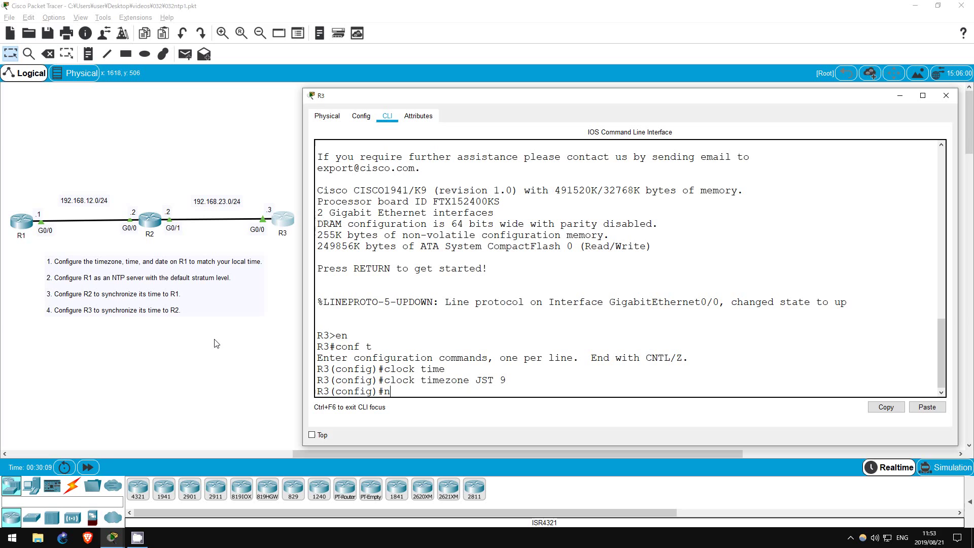
Configure R3 to use 192.168.23.2 as its NTP server and return to privileged EXEC mode.
text(ntp serve)
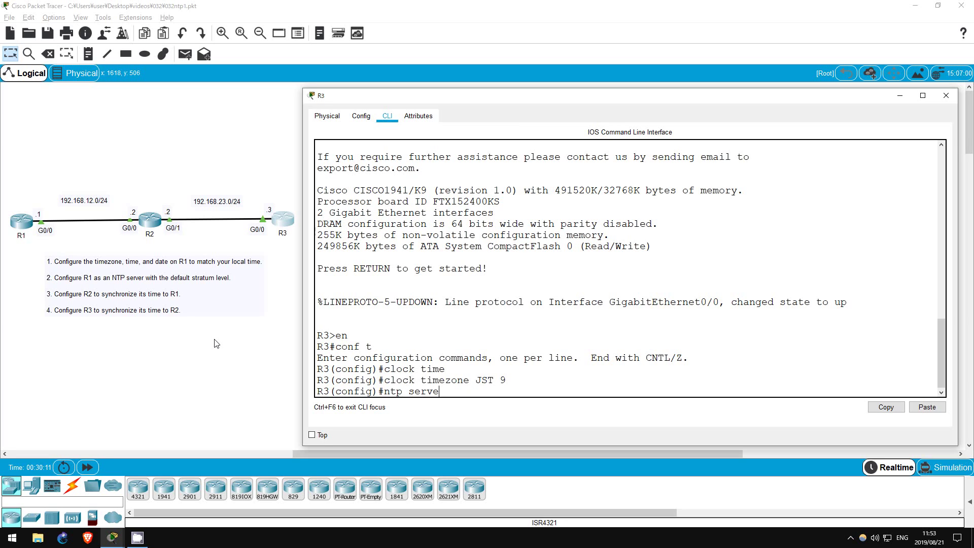
text(r 192.168.23.2)
key(Return)
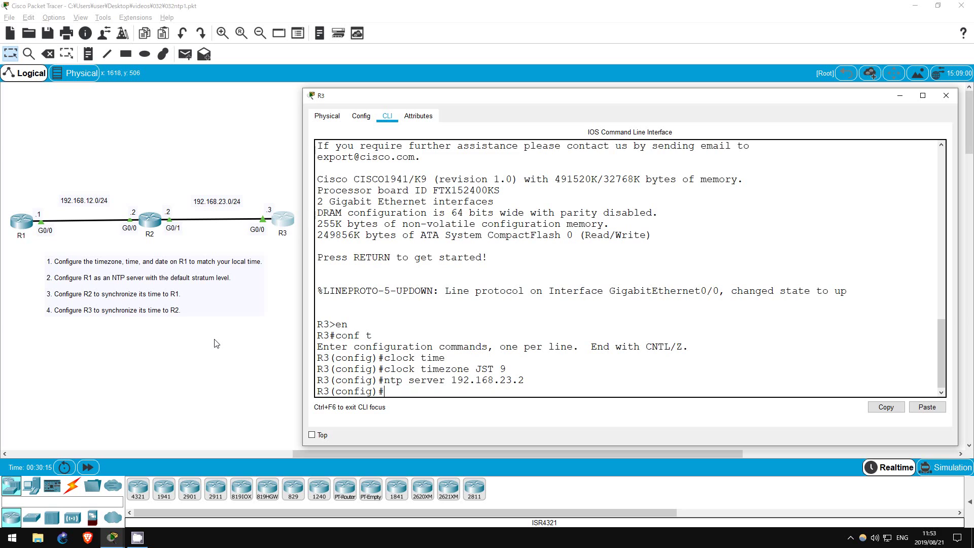
text(exit)
key(Return)
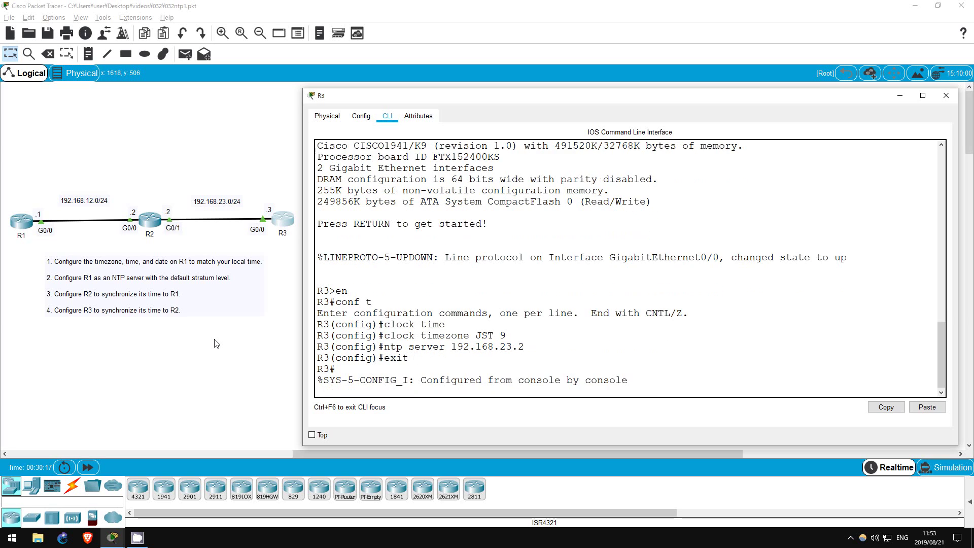
key(Return)
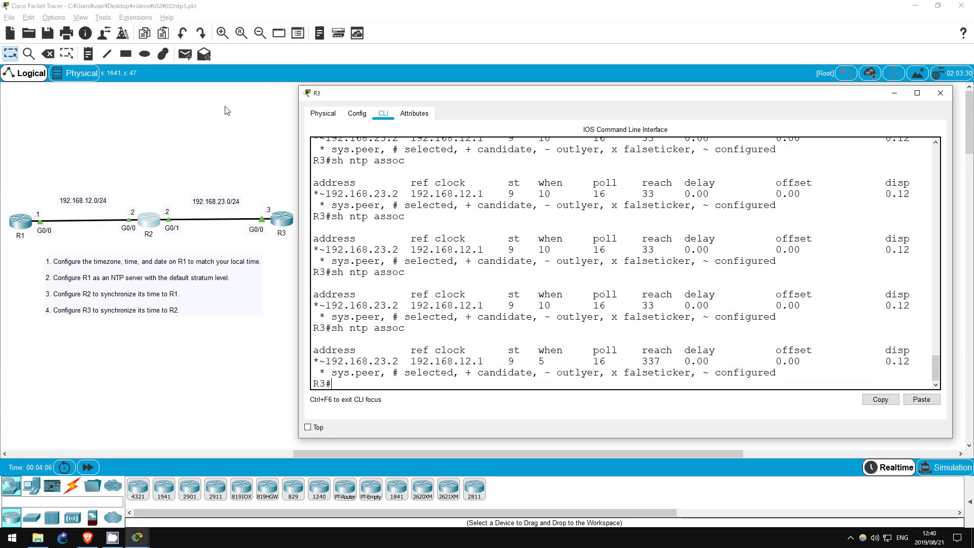
Display R3's NTP associations and examine the server address and its reference clock.
text(sh ntp assoc)
key(Return)
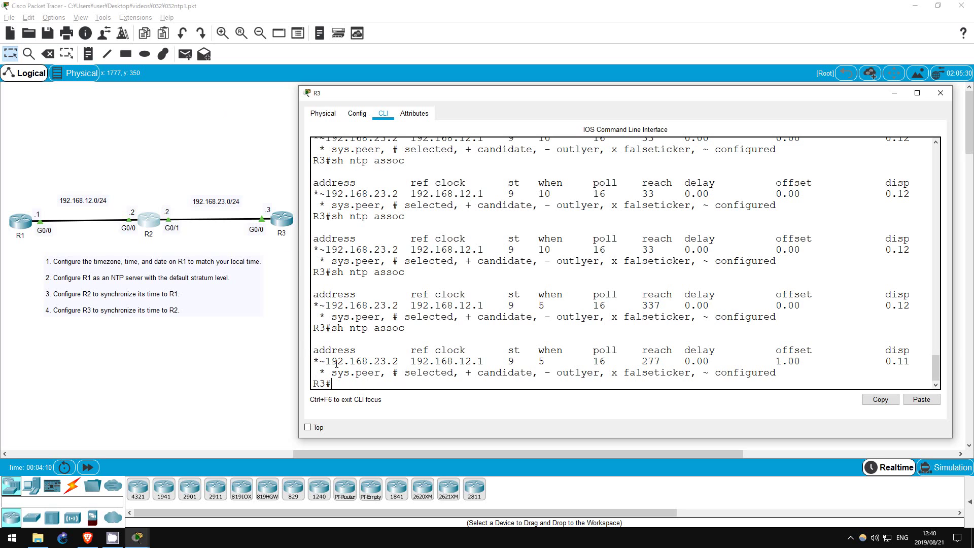
drag(325, 361, 485, 360)
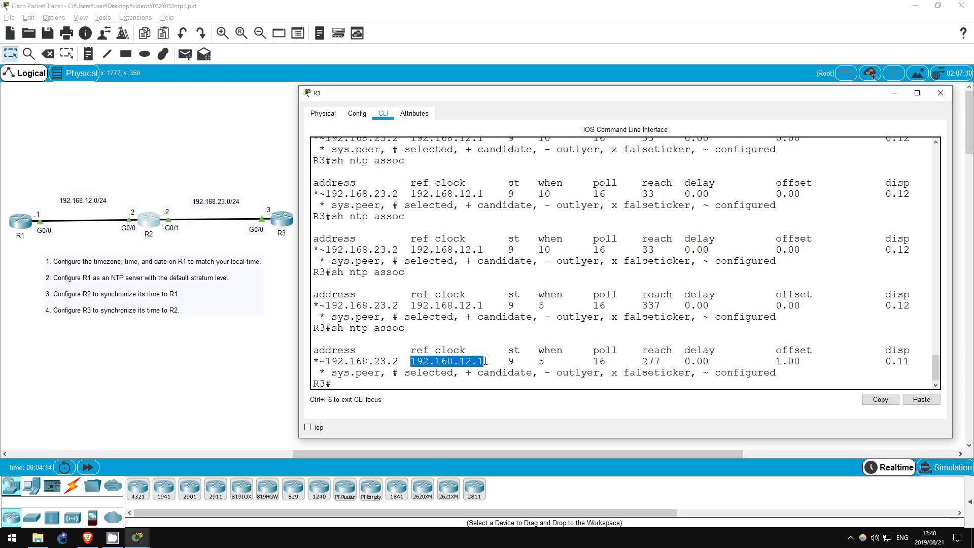
click(370, 384)
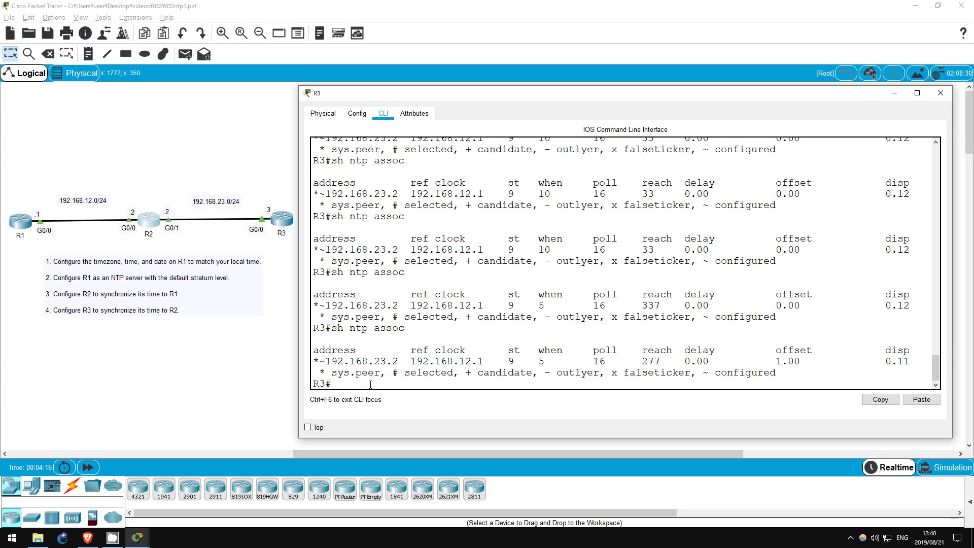